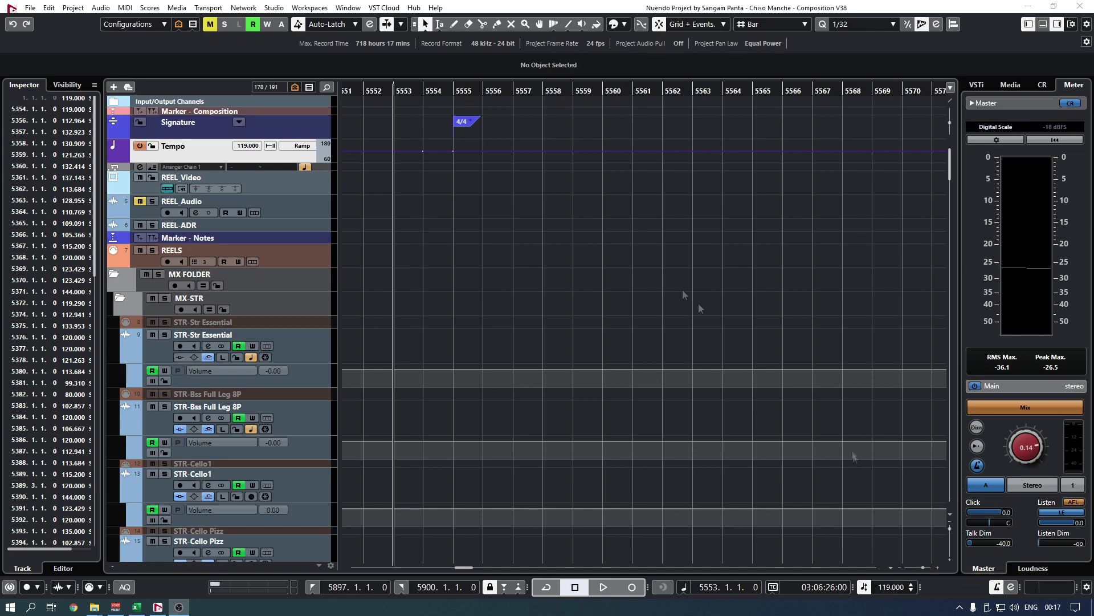
Step: Open the Metronome Setup's click sound settings and audition the Clave A 3 MidLo custom click during playback
ctrl+click(1011, 587)
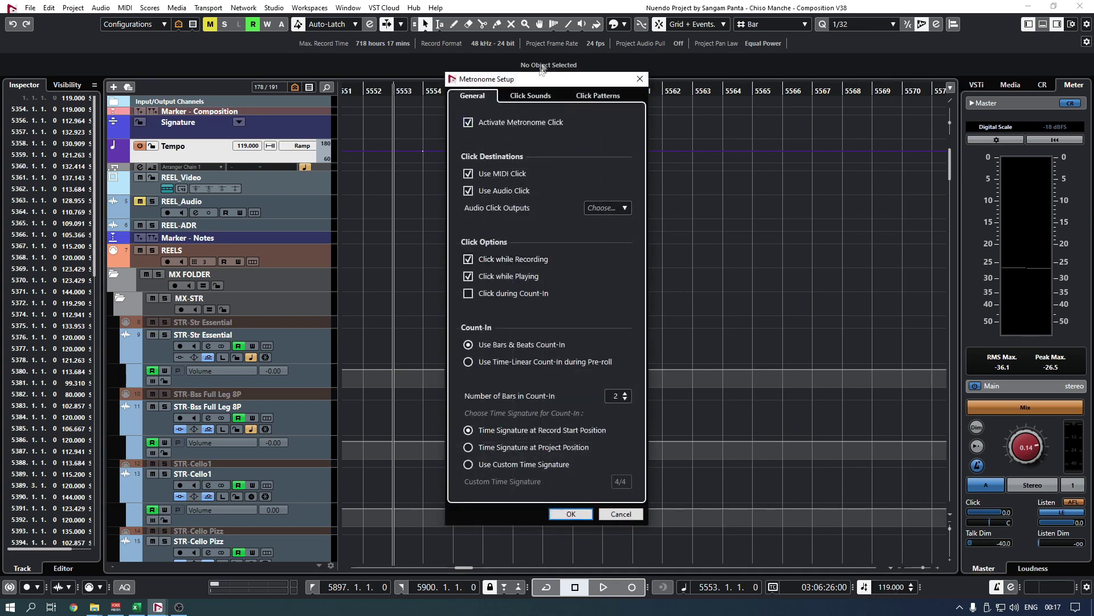
drag(543, 85, 691, 73)
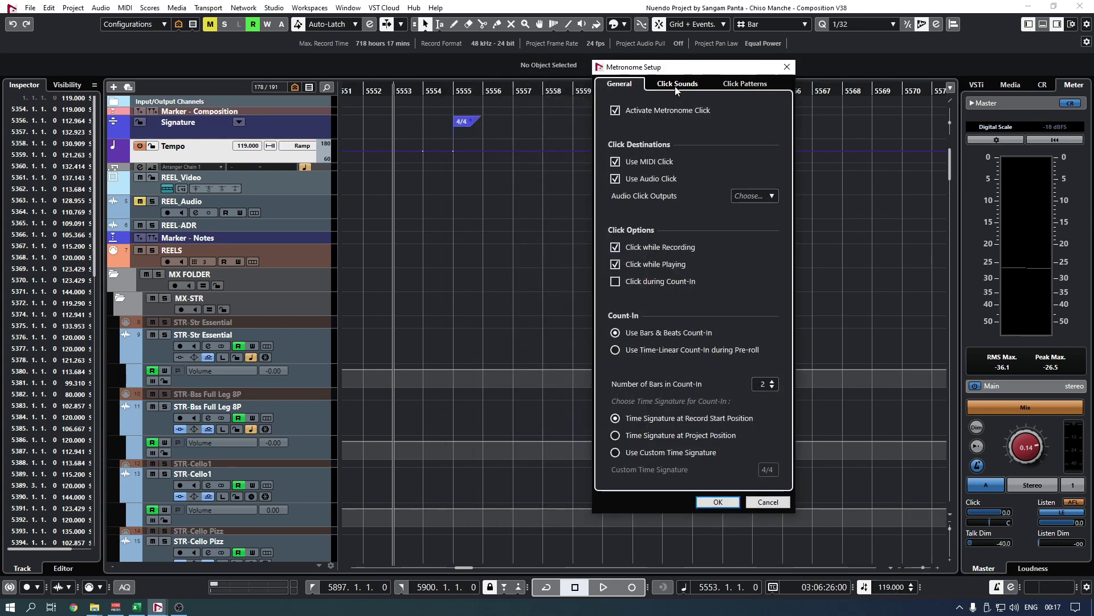
click(768, 501)
click(206, 8)
click(250, 218)
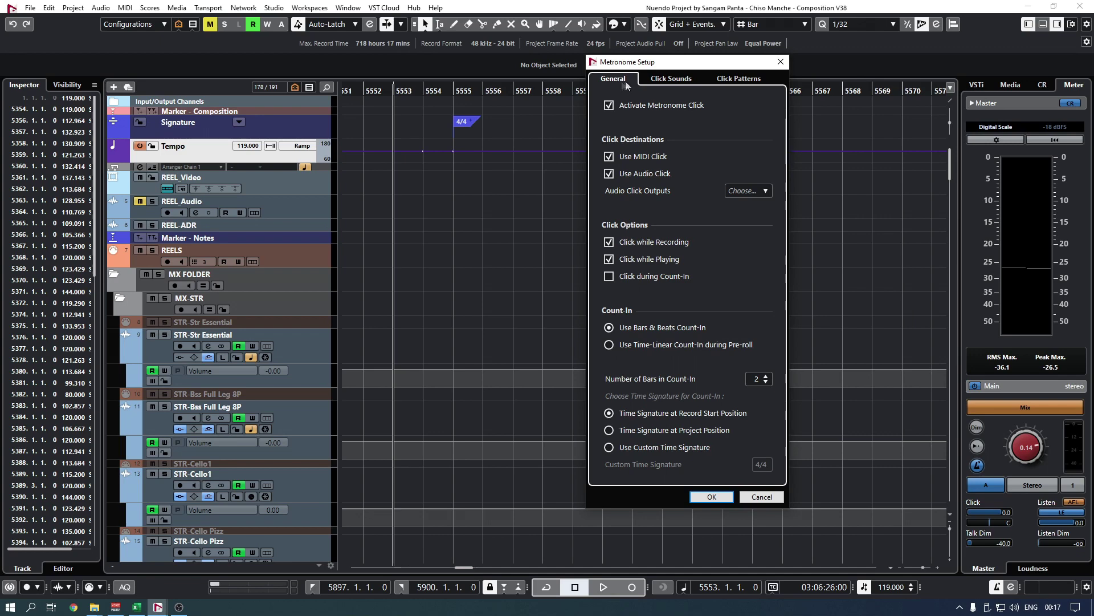
click(670, 79)
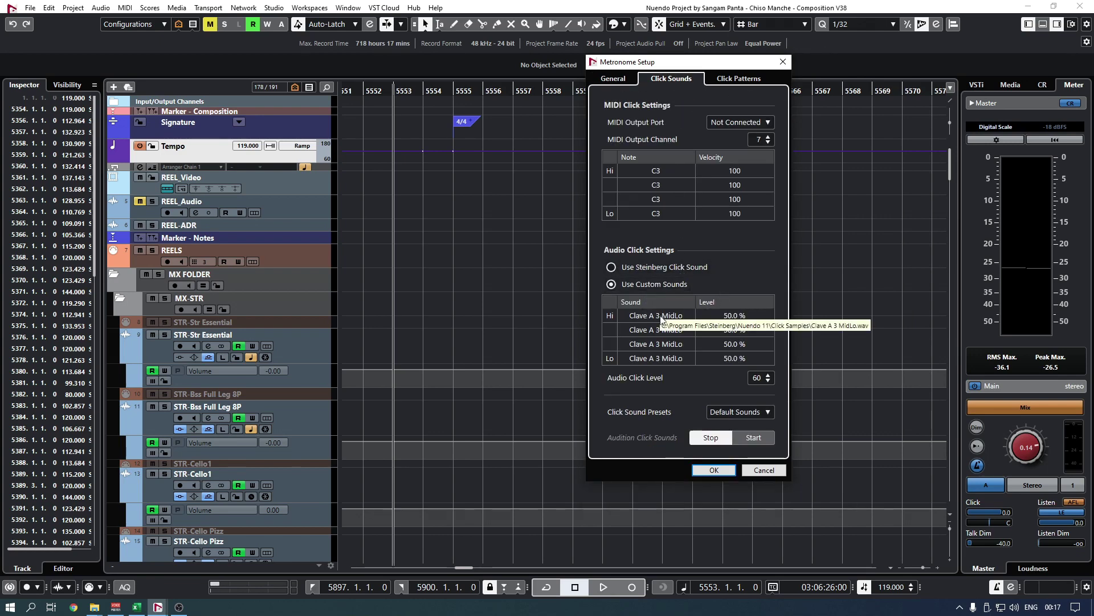
click(753, 437)
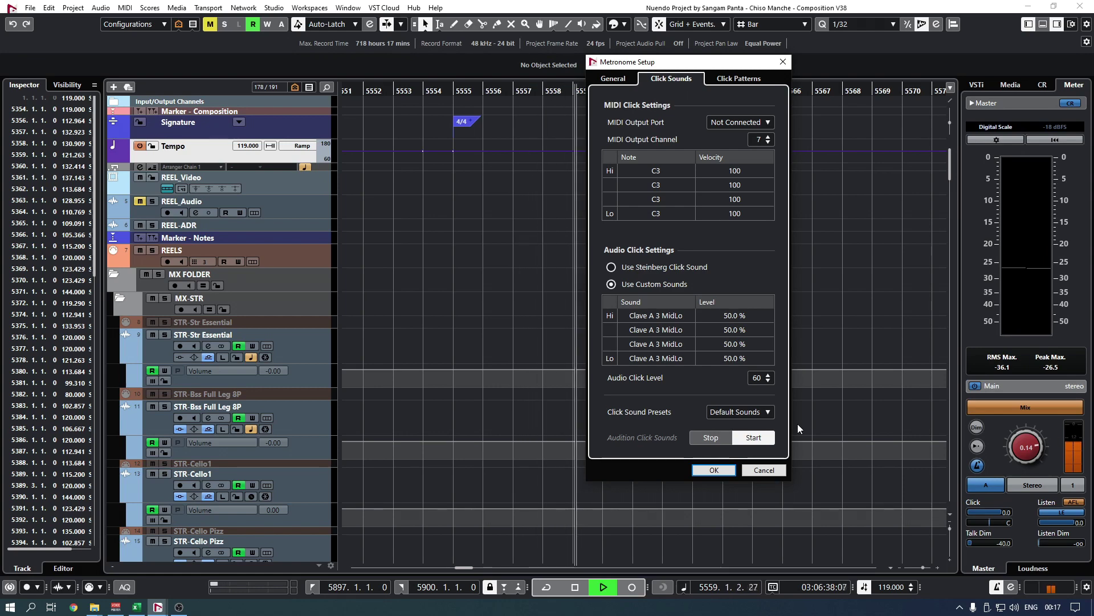
click(704, 438)
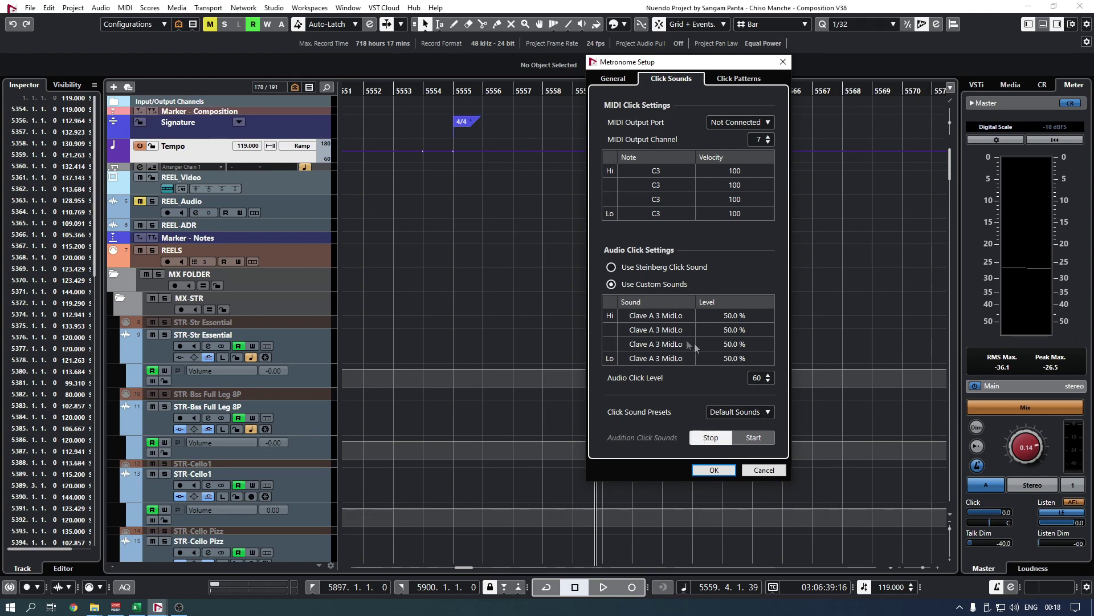
Step: Look through the click sound presets, switch the audio click to the Steinberg Click Sound and audition it
click(749, 417)
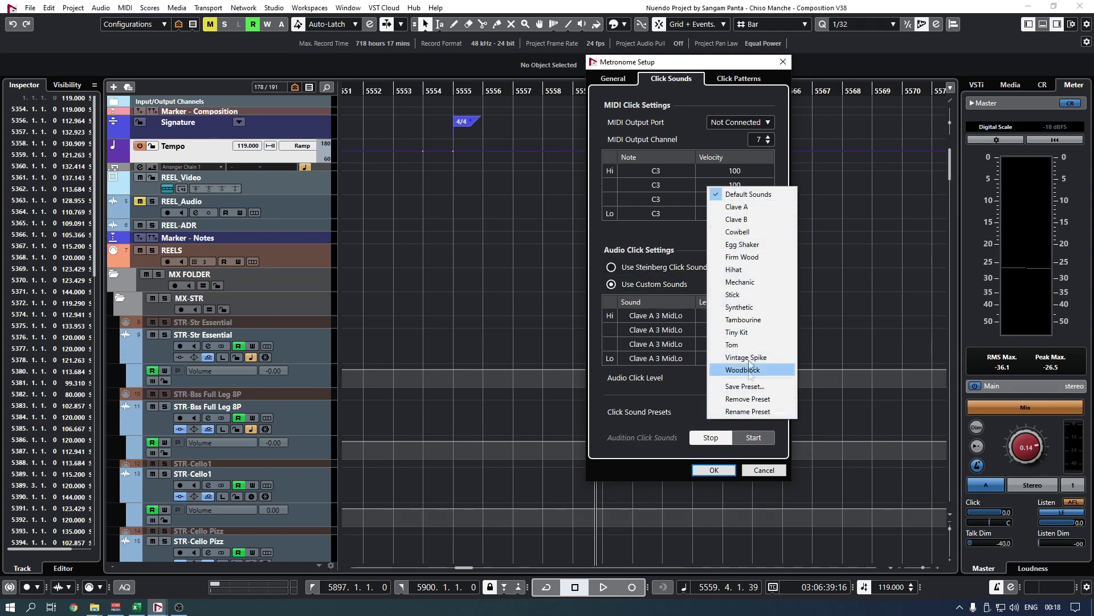
click(659, 418)
click(622, 268)
click(753, 440)
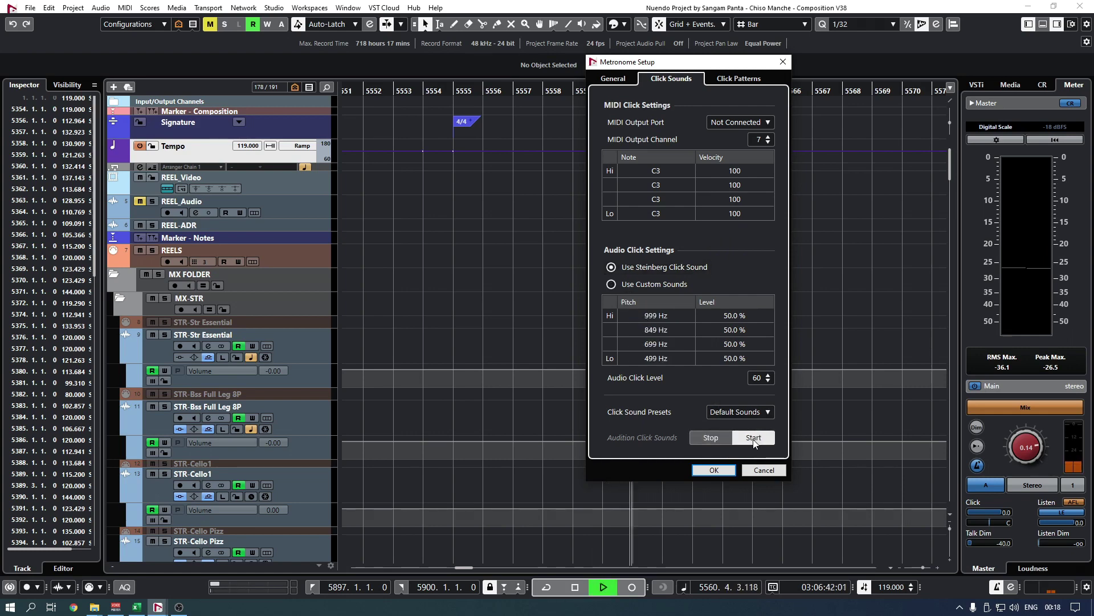
click(711, 437)
Step: Set the audio click to use custom sounds, audition it and accept the metronome settings
click(611, 285)
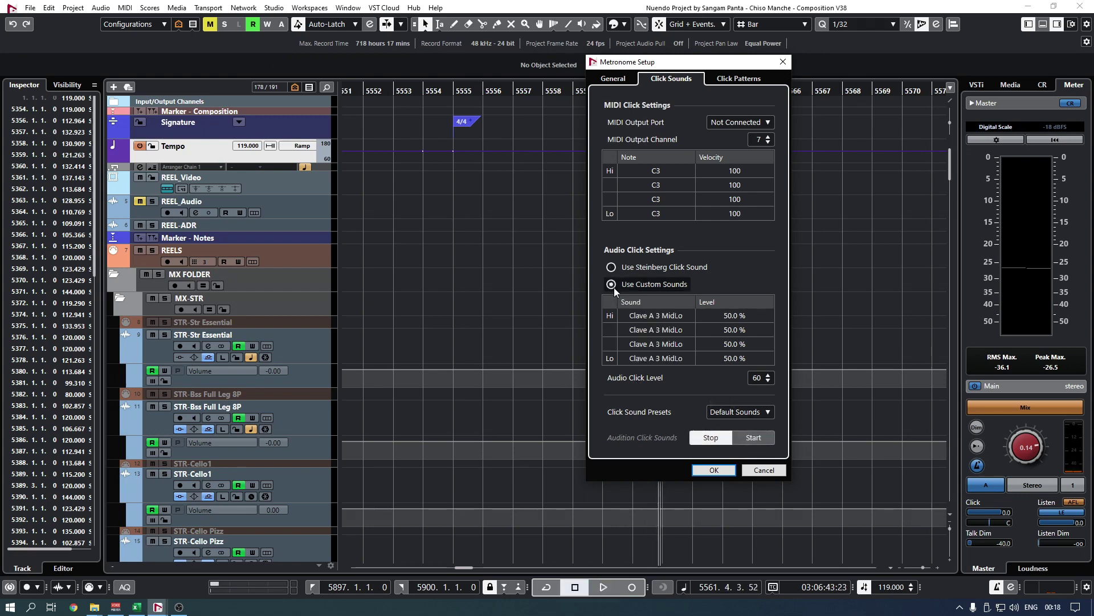
click(752, 440)
click(722, 439)
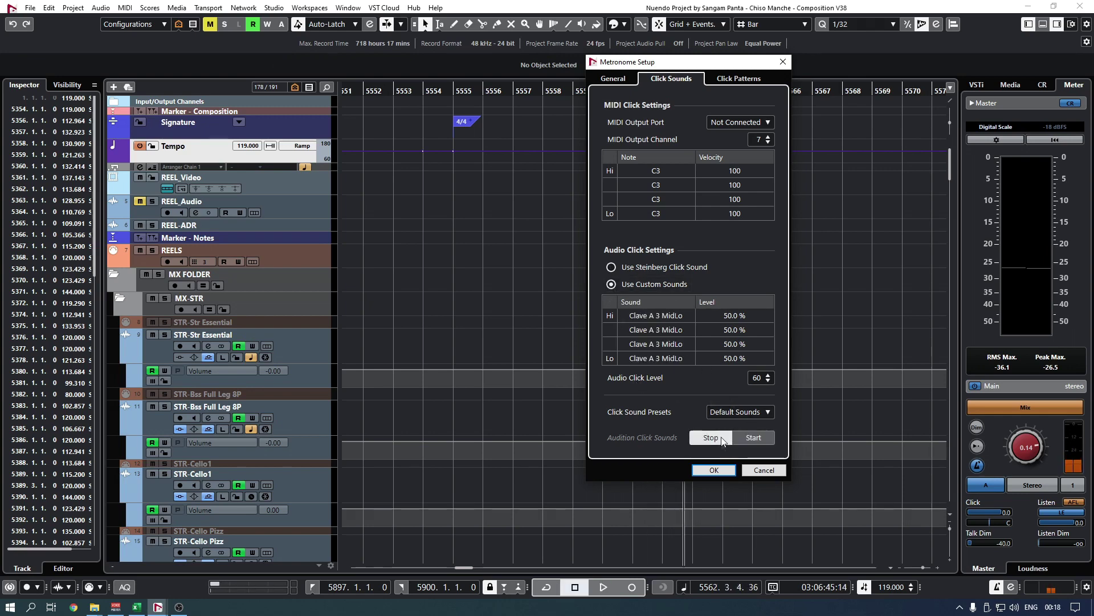
click(715, 471)
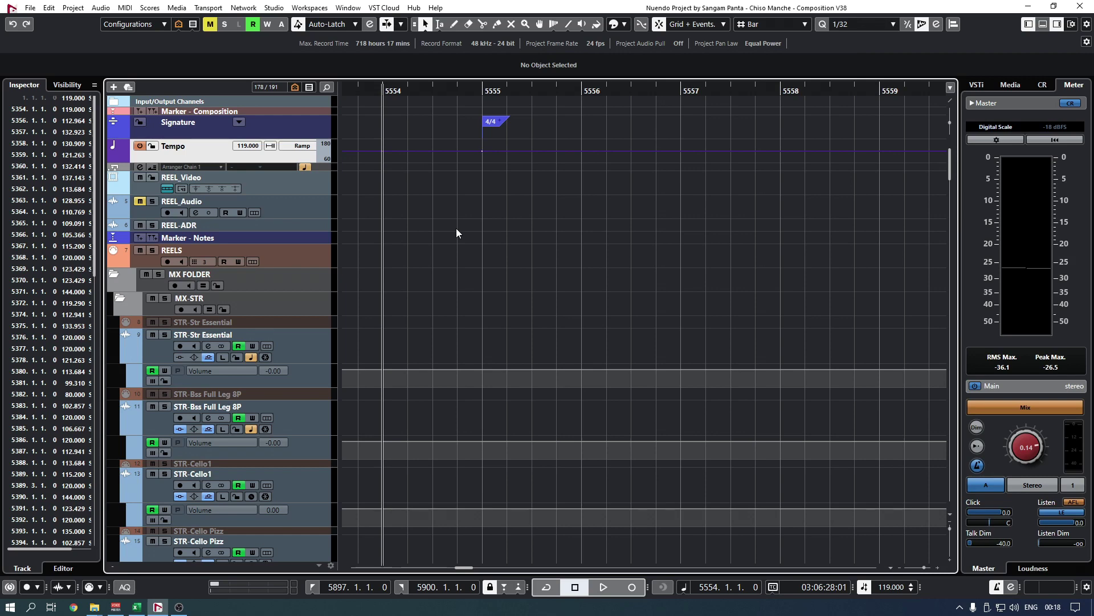
Step: Play the metronome click from bar 5554 and place the project cursor at bar 5556
key(space)
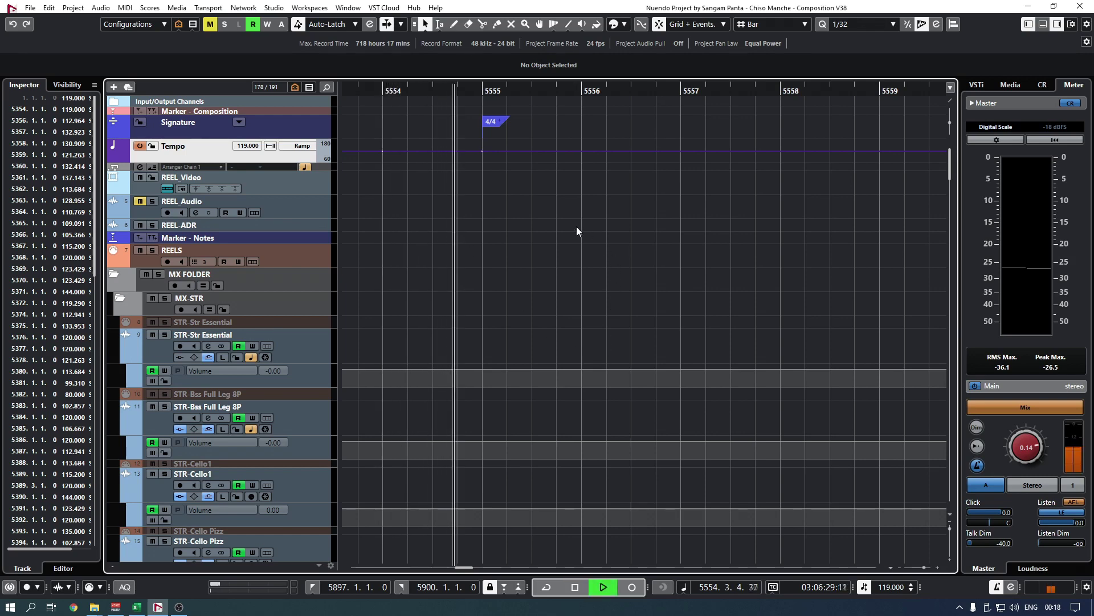
key(space)
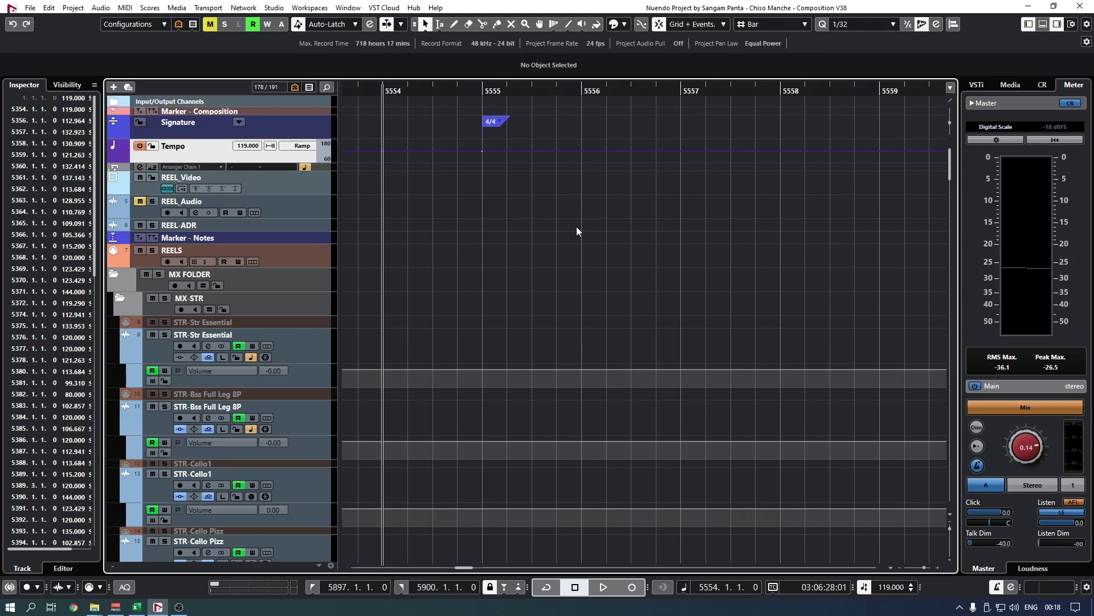
click(589, 92)
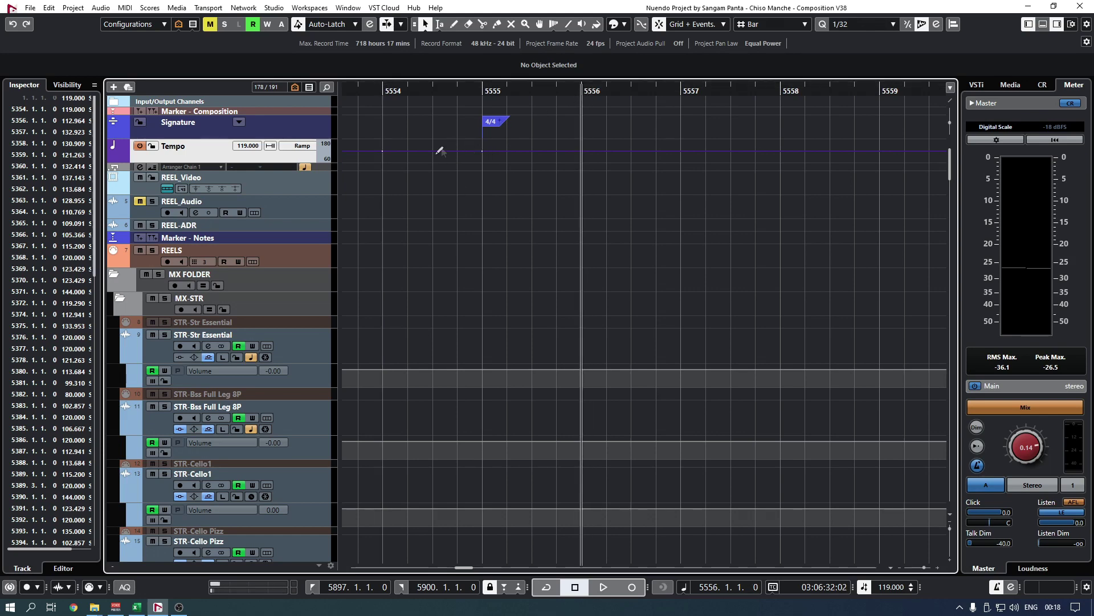
Step: Examine the track types that can be added, including the Tempo and Signature tracks
right_click(217, 151)
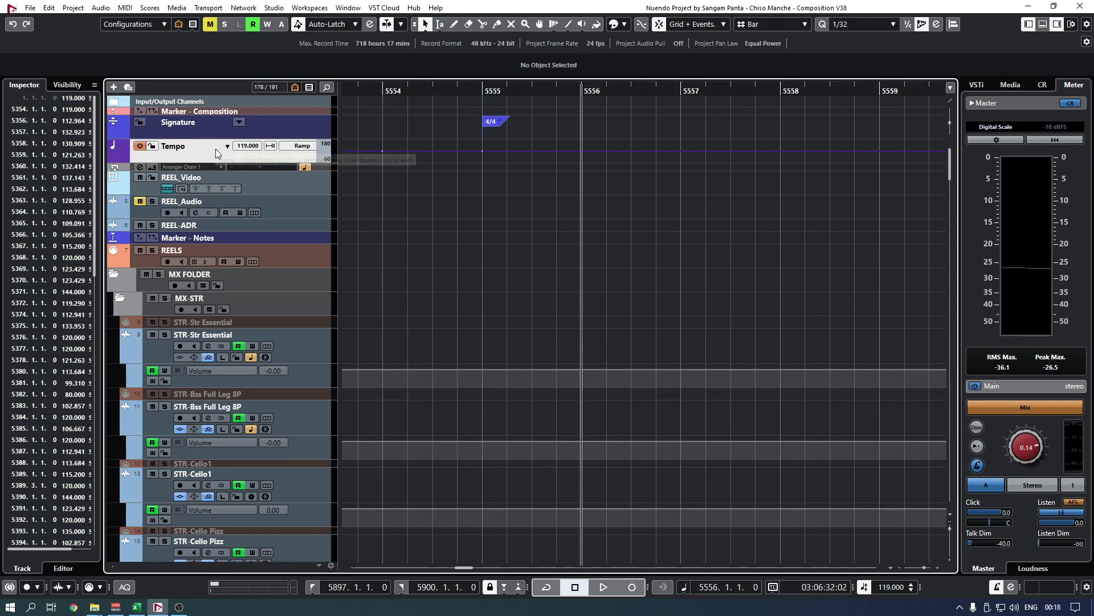
mouse_move(233, 156)
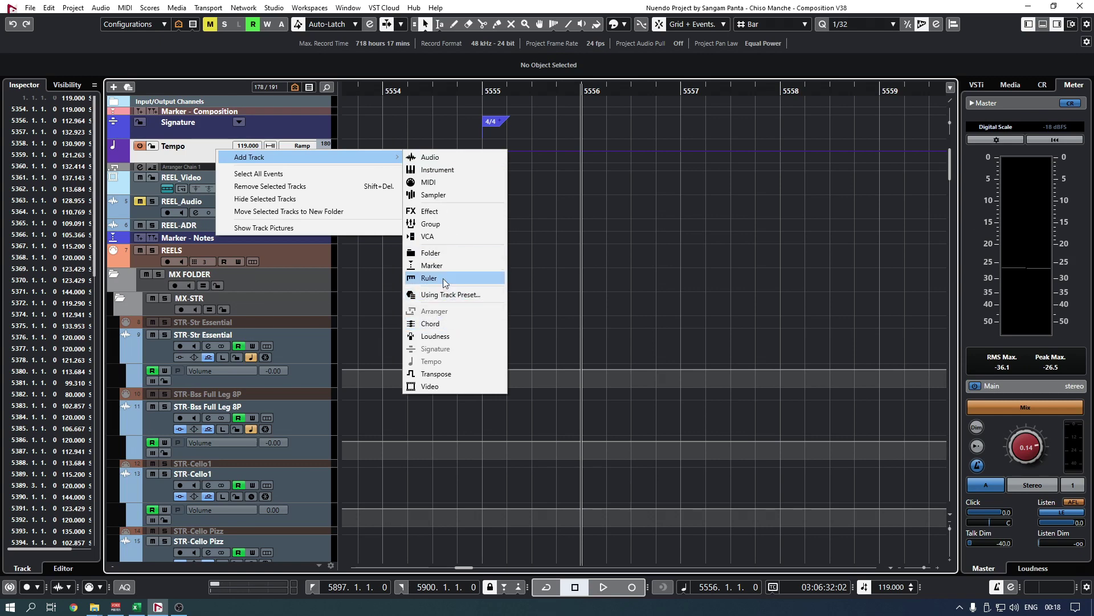
click(442, 364)
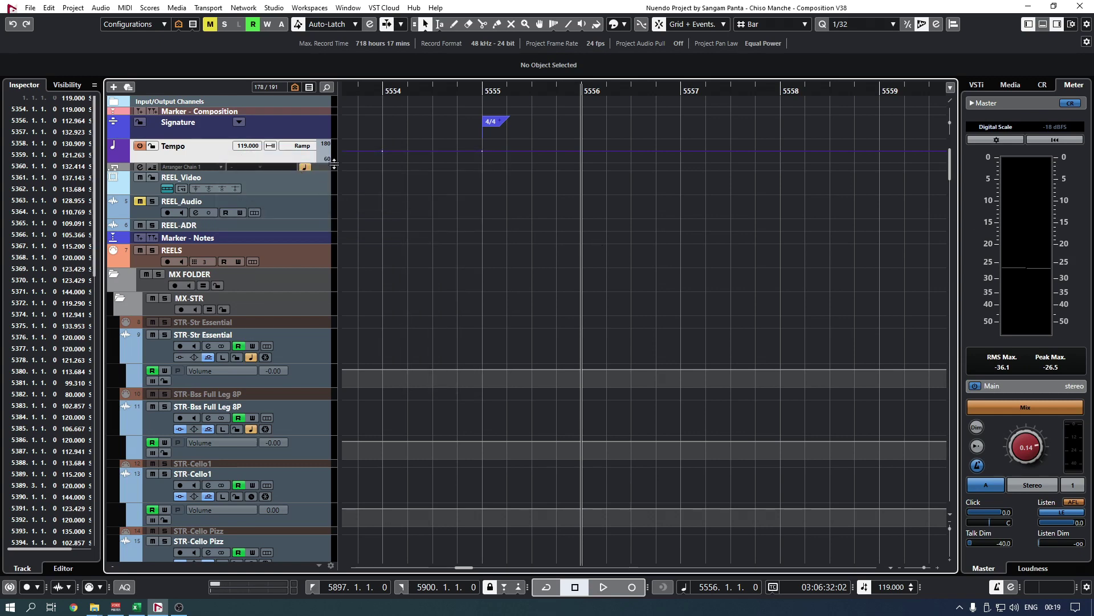
Step: Inspect the tempo points at bars 5554 and 5555 and the time signature event at bar 5555
drag(409, 186, 409, 186)
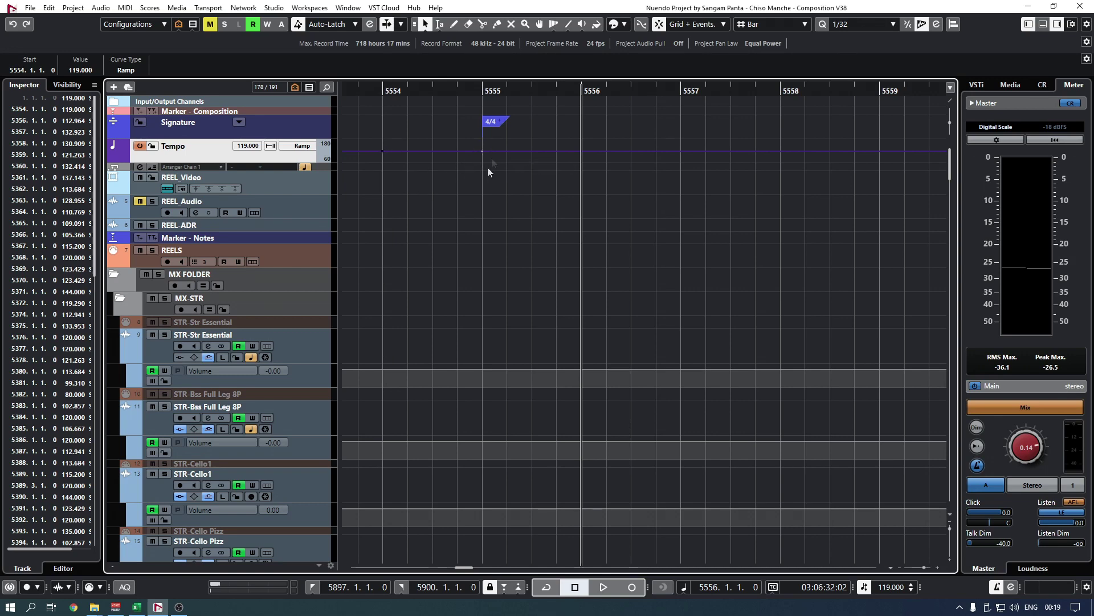
click(482, 92)
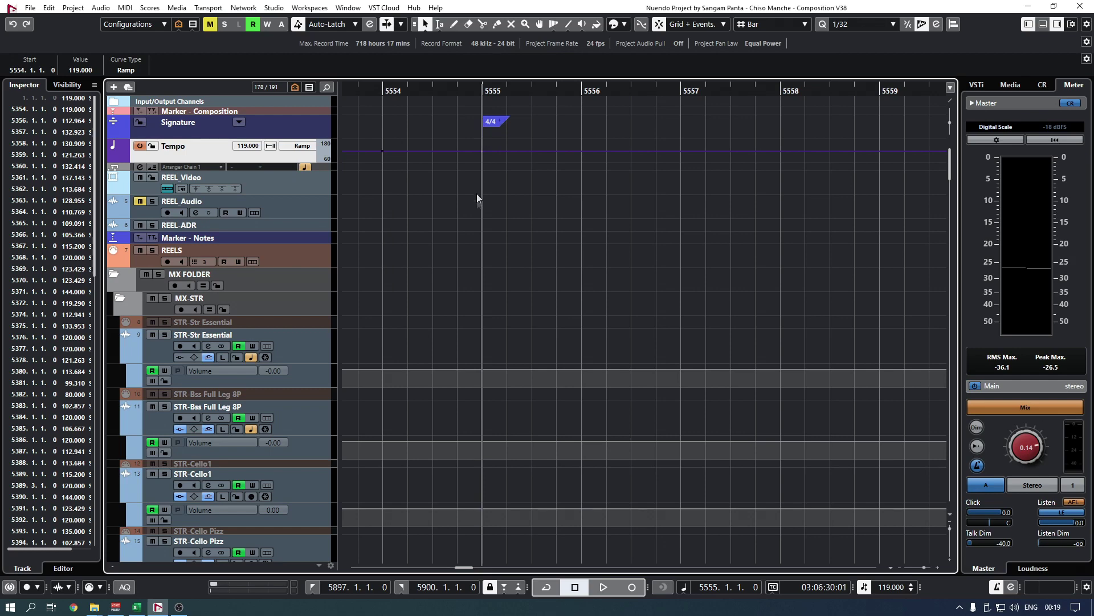
click(573, 108)
drag(463, 136, 526, 188)
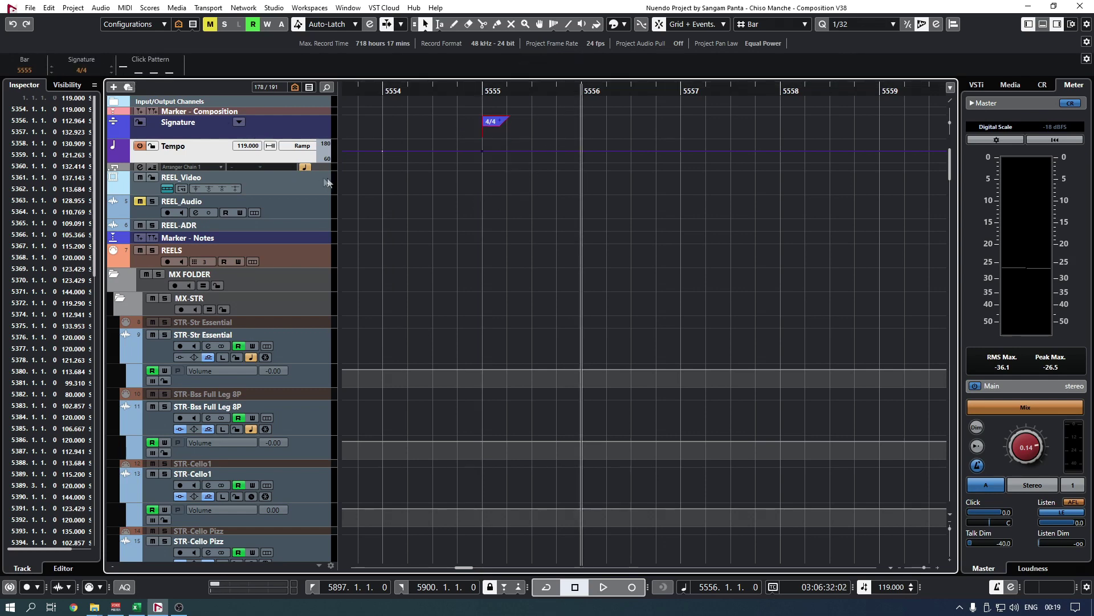
drag(472, 145, 509, 165)
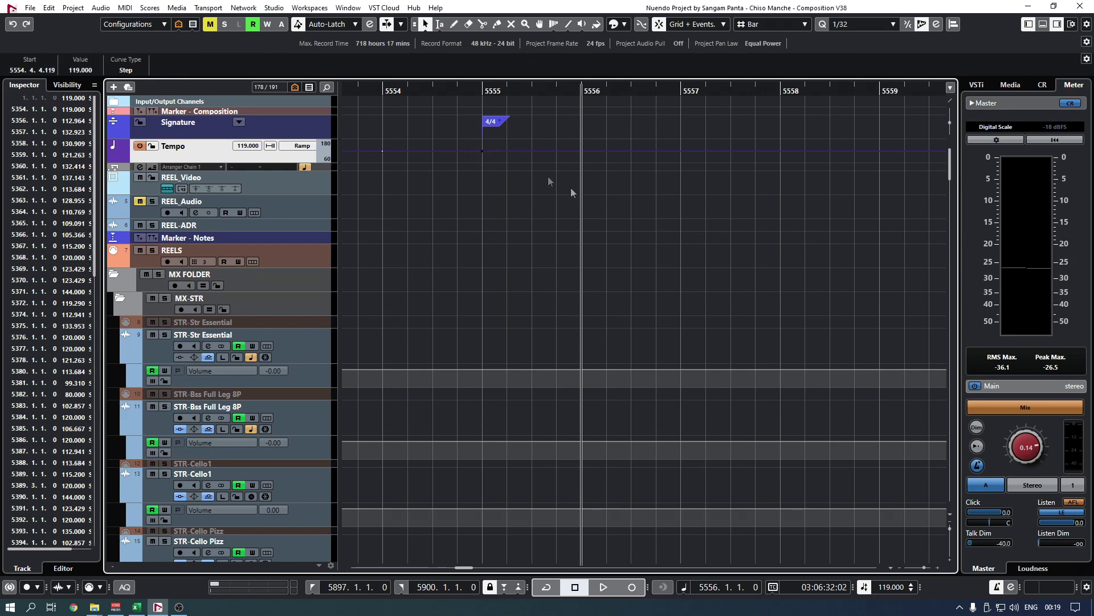
click(529, 248)
Step: Switch to Calculator, compute 119 × 2 to find the doubled tempo, and close it
key(super)
text(calc)
key(Return)
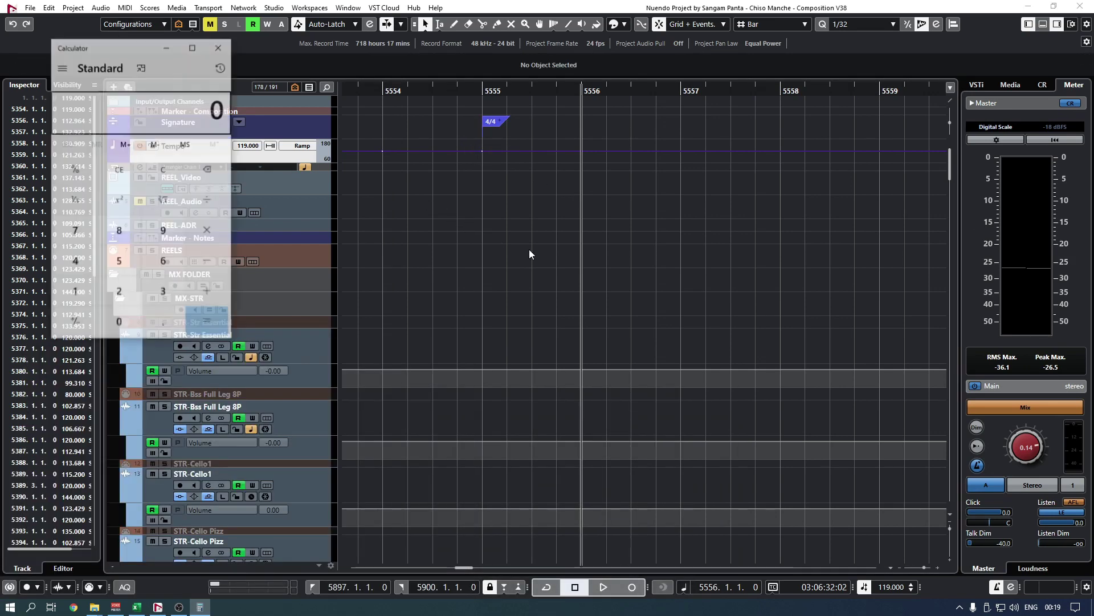
text(119*2)
key(Return)
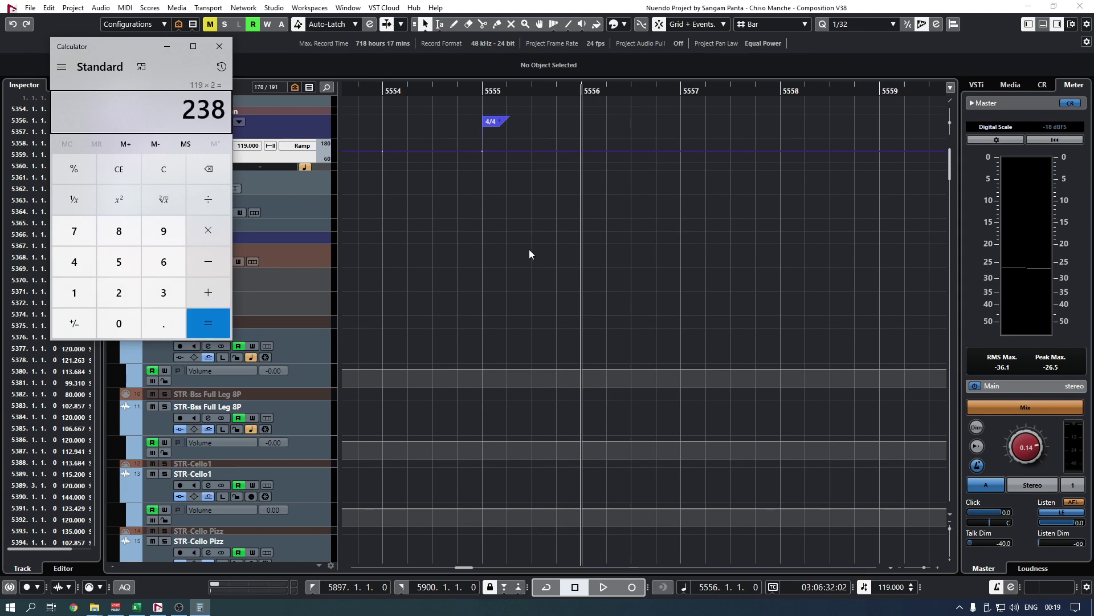
key(Escape)
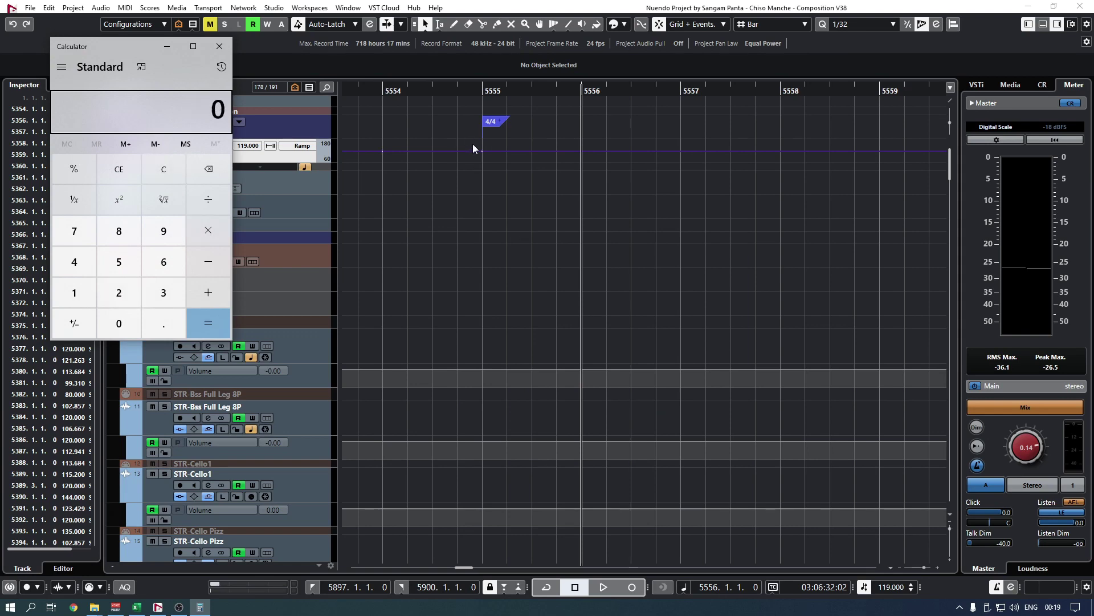
key(alt+F4)
Step: Set the tempo point just before bar 5555 to 230 BPM
drag(457, 139, 560, 209)
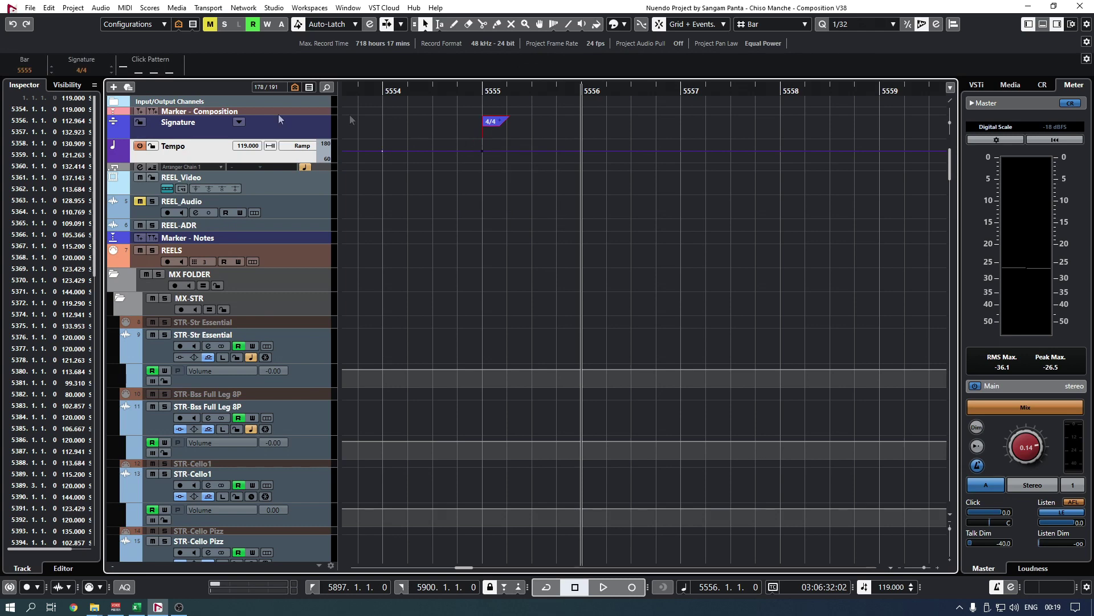
click(482, 152)
click(80, 70)
text(230)
key(Return)
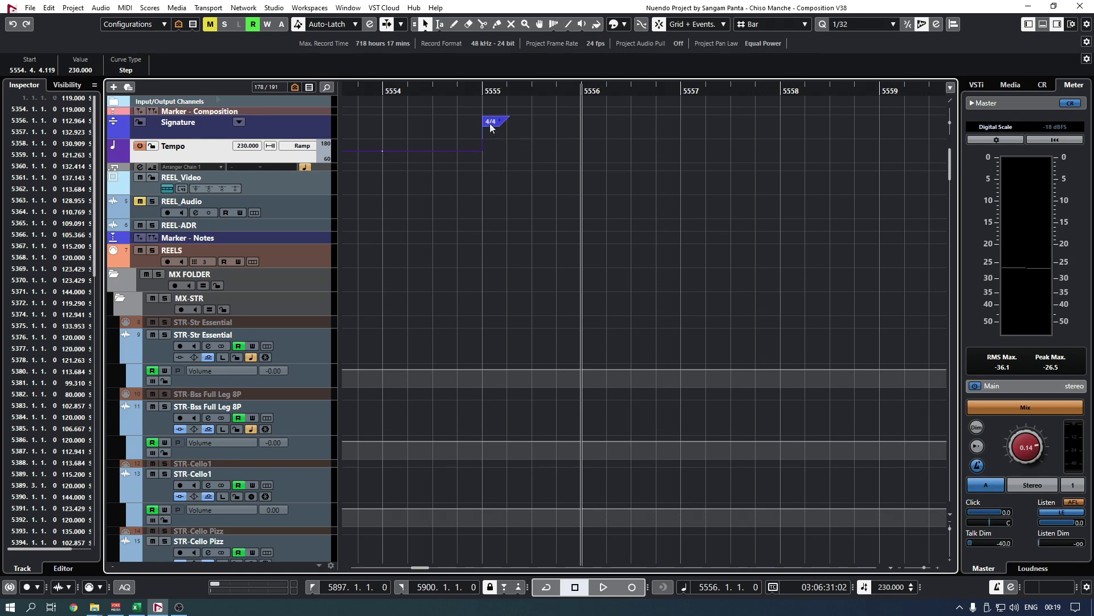
click(134, 72)
click(131, 71)
Step: Play the metronome click from bar 5554 across the tempo change at bar 5555
click(386, 93)
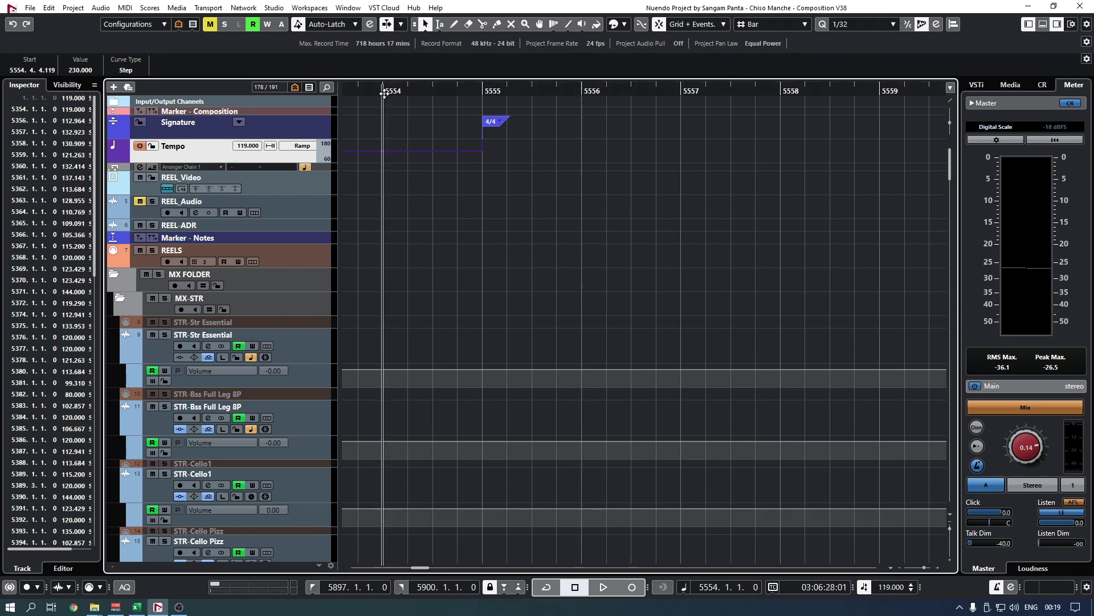
key(space)
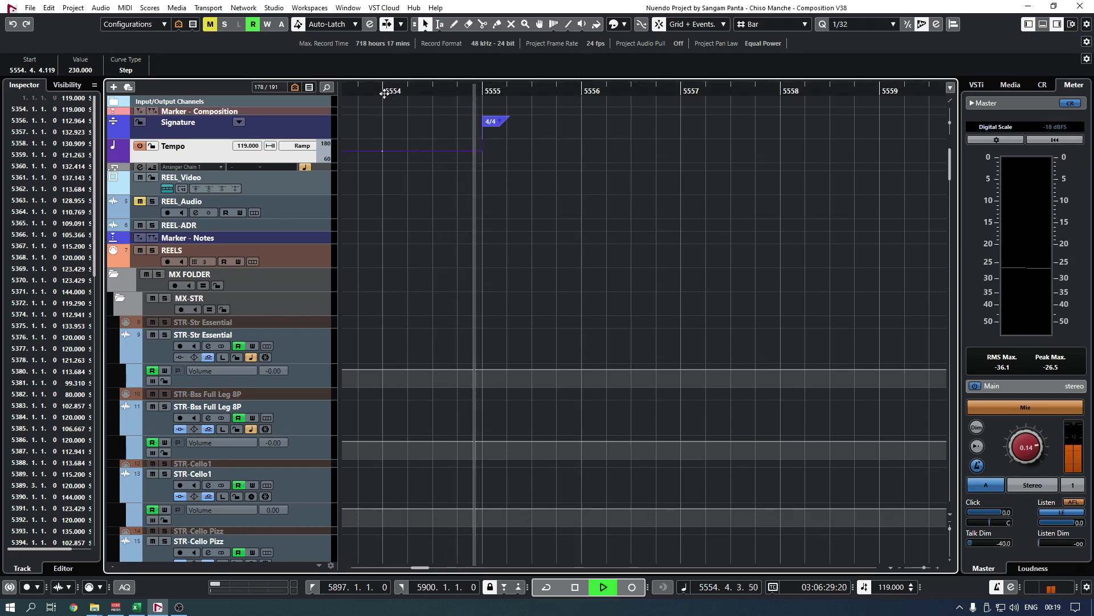
key(space)
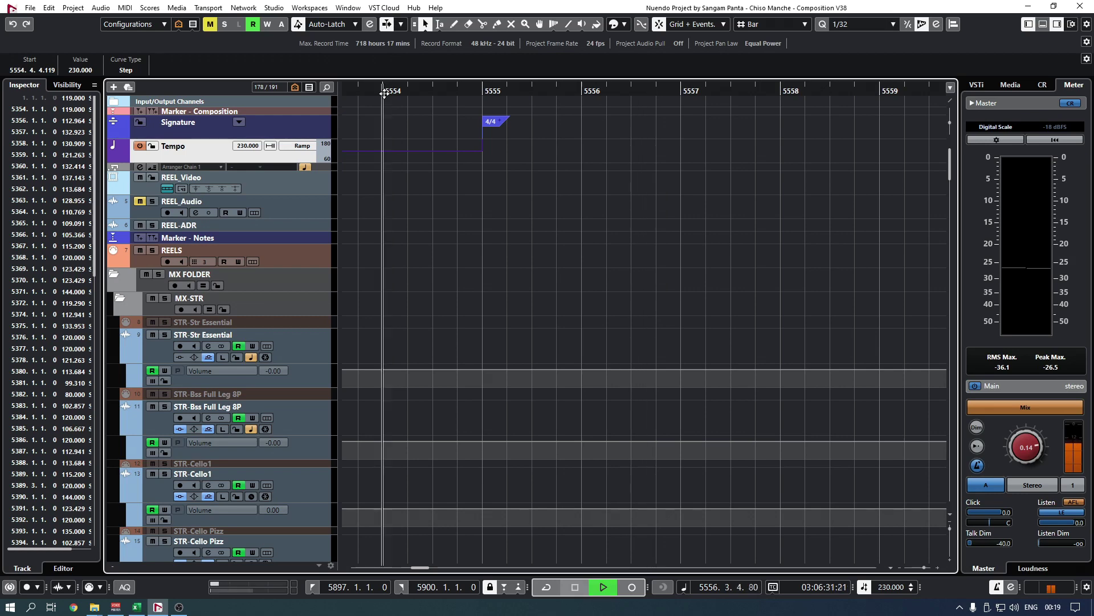
Step: Draw a four-bar MIDI part on the REELS track from bar 5555 to 5559 and play from its start
click(314, 262)
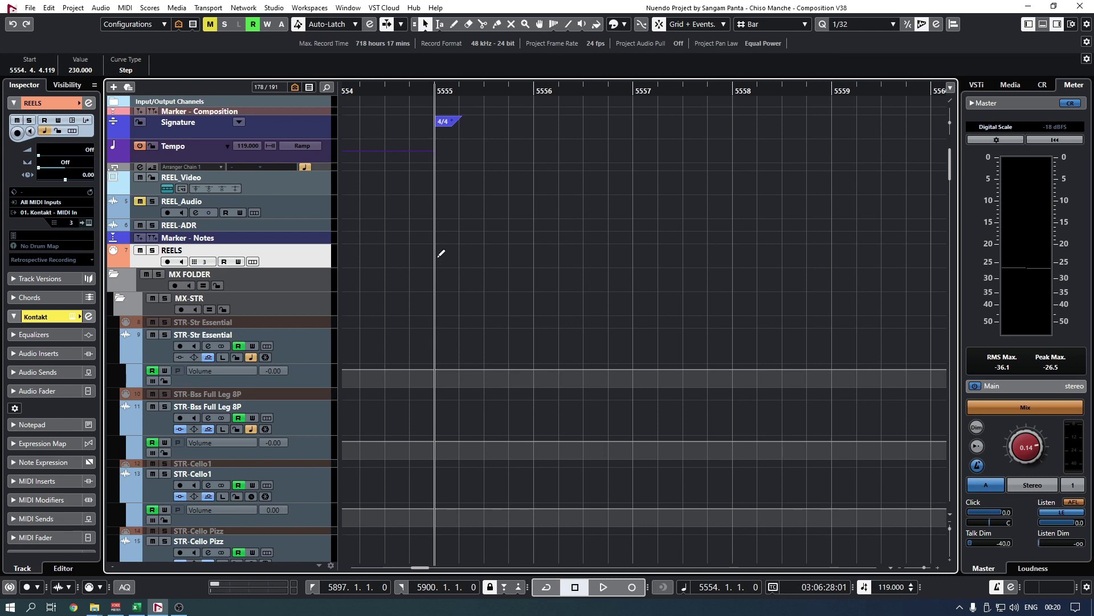
drag(439, 255, 832, 255)
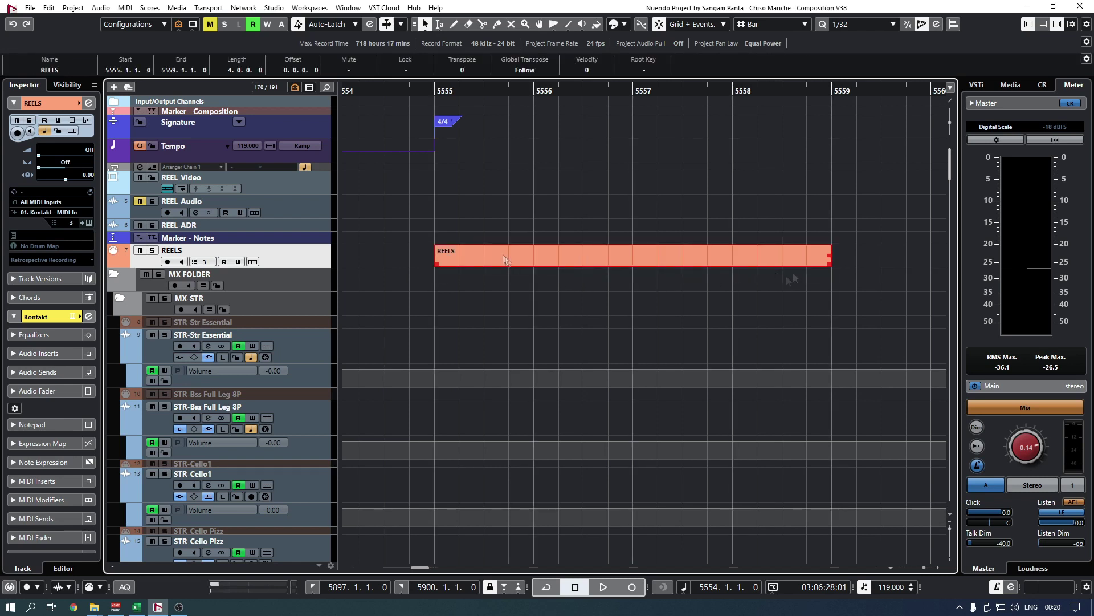
click(437, 92)
key(space)
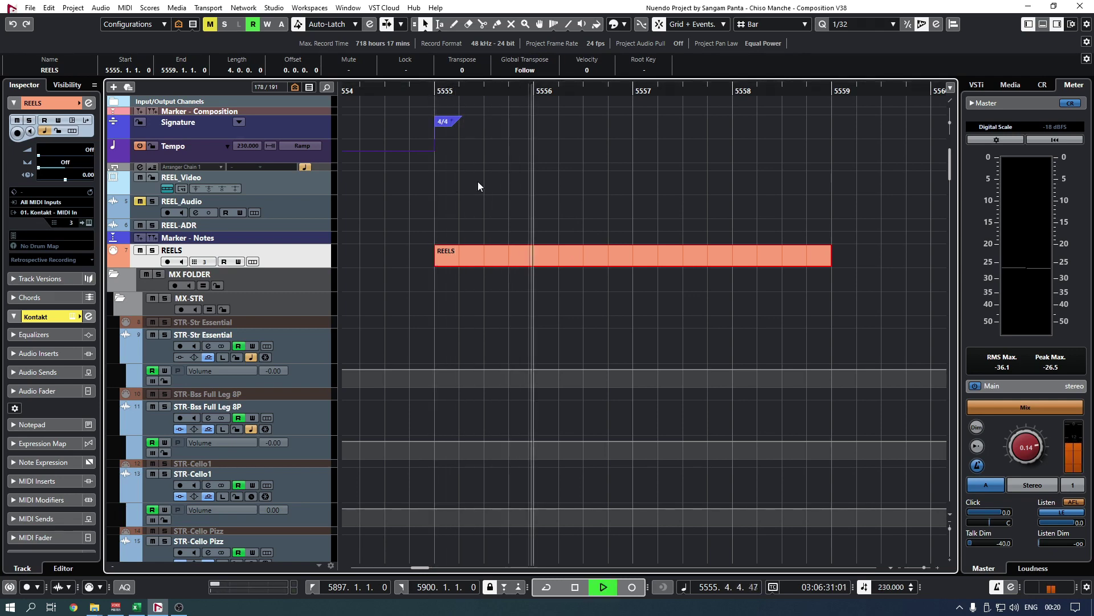
key(space)
Step: Change the project ruler's display format to Timecode
scroll(543, 242, down, 5)
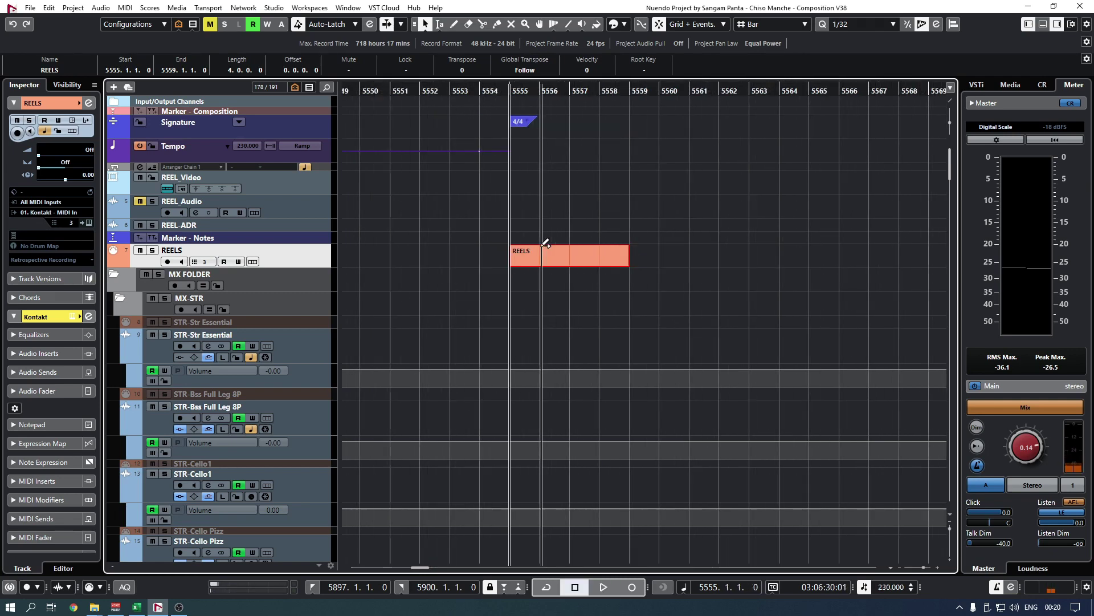
scroll(627, 249, right, 3)
scroll(415, 225, up, 3)
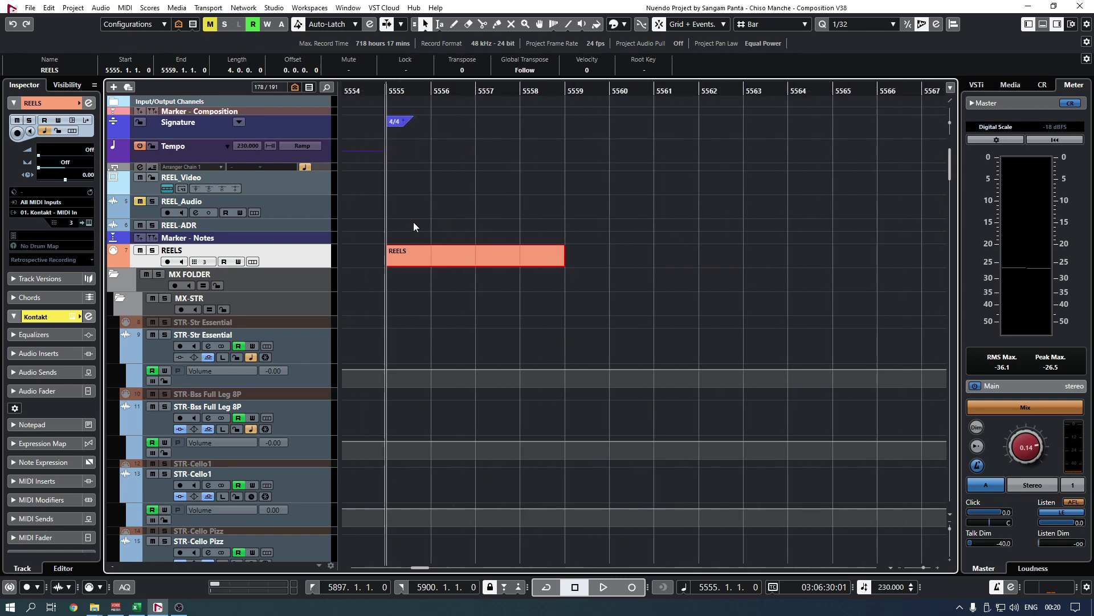
scroll(415, 224, left, 1)
right_click(572, 90)
right_click(562, 91)
right_click(562, 91)
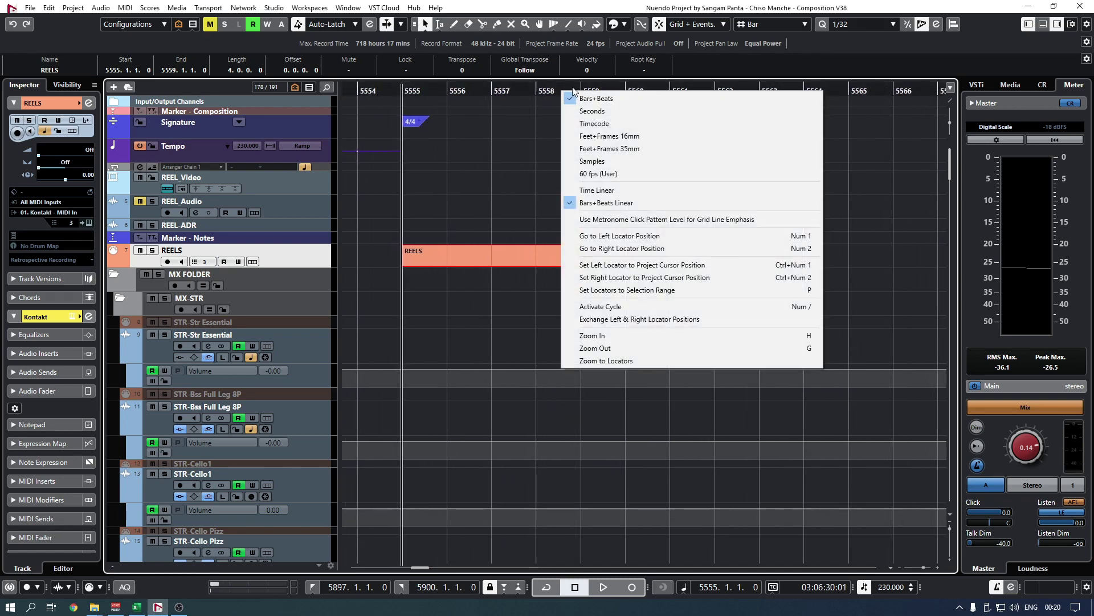
click(588, 125)
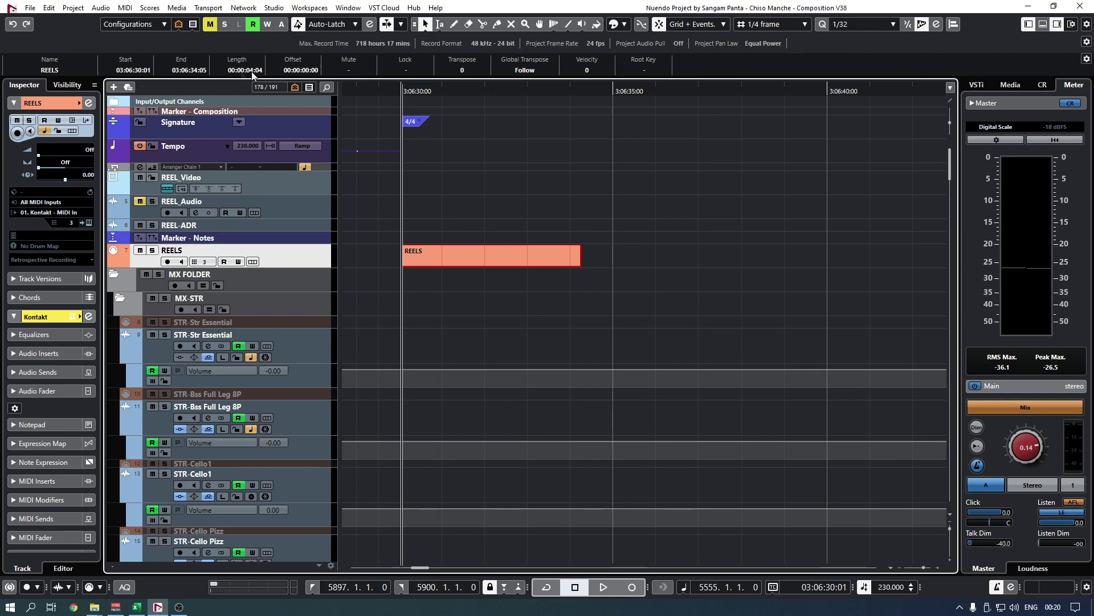
Step: Extend the REELS part on the timeline to a length of 00:06:00:00
scroll(240, 71, up, 1)
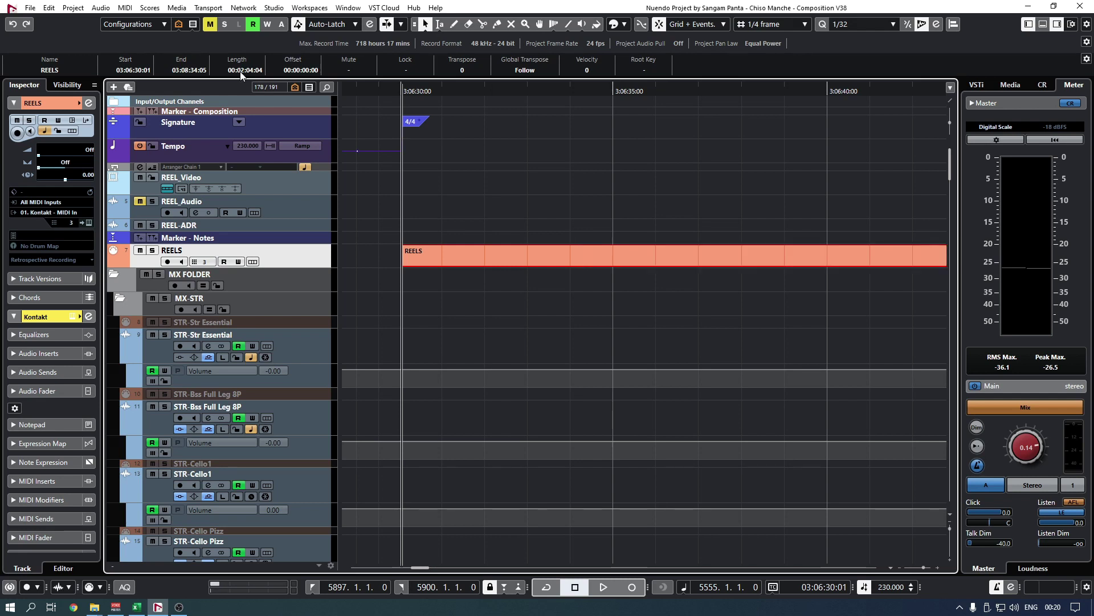
scroll(240, 70, up, 1)
scroll(258, 70, down, 4)
scroll(371, 290, down, 8)
scroll(372, 290, up, 1)
scroll(456, 301, left, 1)
scroll(470, 302, up, 2)
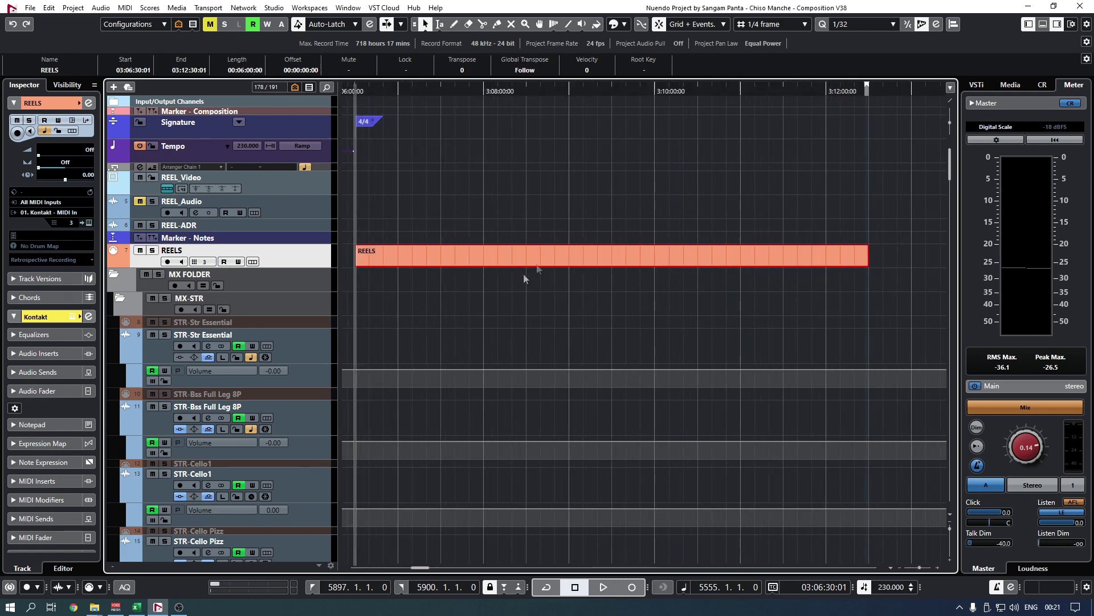
Step: Return the ruler to Bars+Beats and trim the REELS part's end to bar 5900
right_click(851, 86)
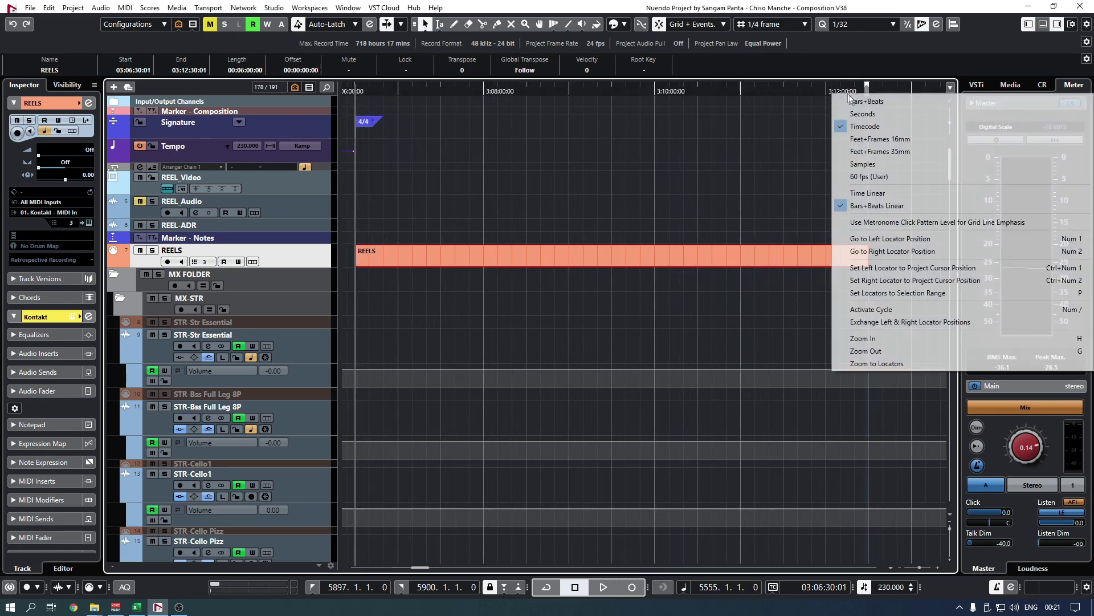
click(858, 100)
scroll(763, 266, up, 10)
scroll(847, 265, up, 8)
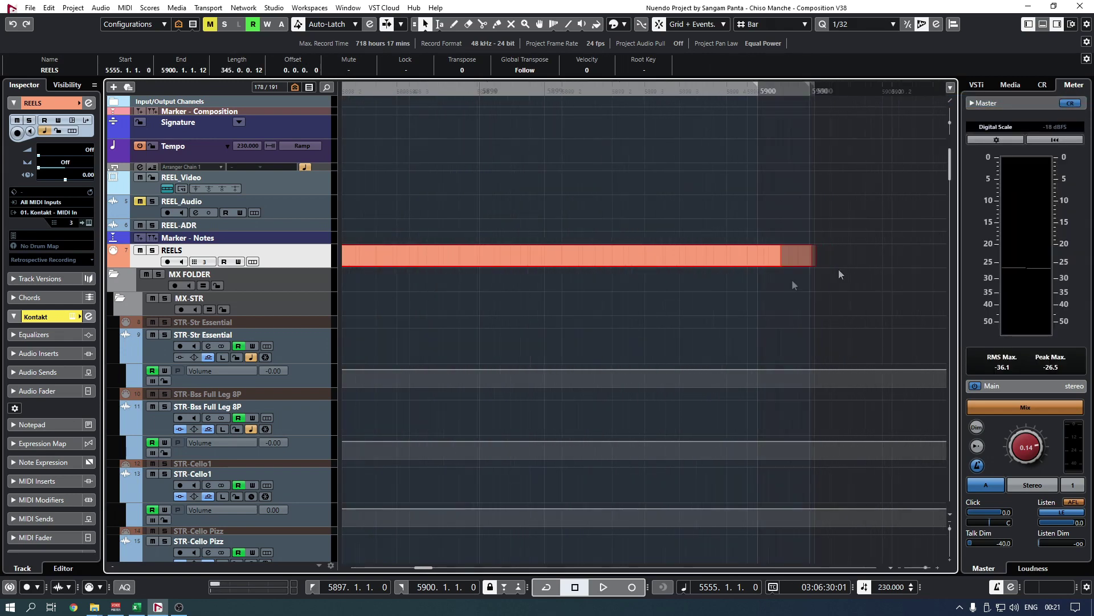
click(765, 289)
click(756, 262)
drag(769, 263, 735, 267)
scroll(450, 302, down, 10)
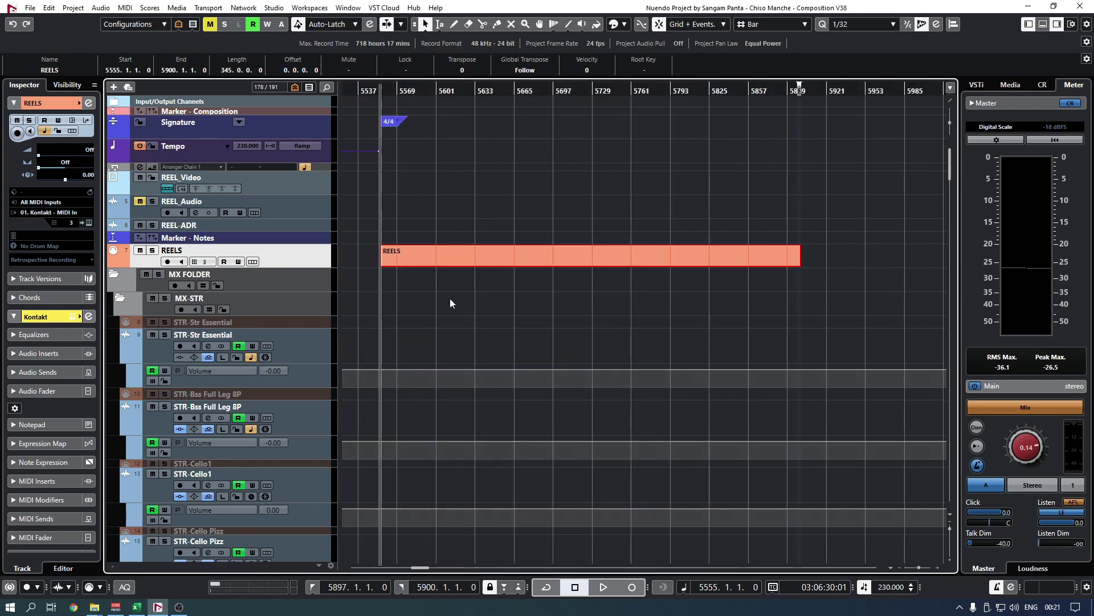
Step: Set the left and right locators to the REELS part's range, bars 5555 to 5900
drag(480, 219, 588, 301)
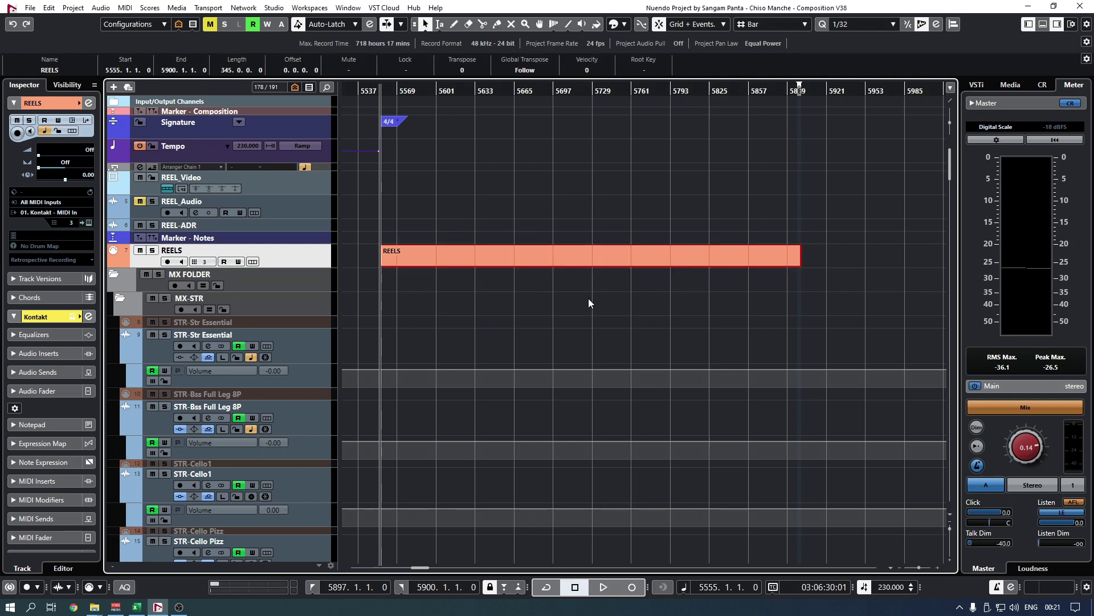
key(p)
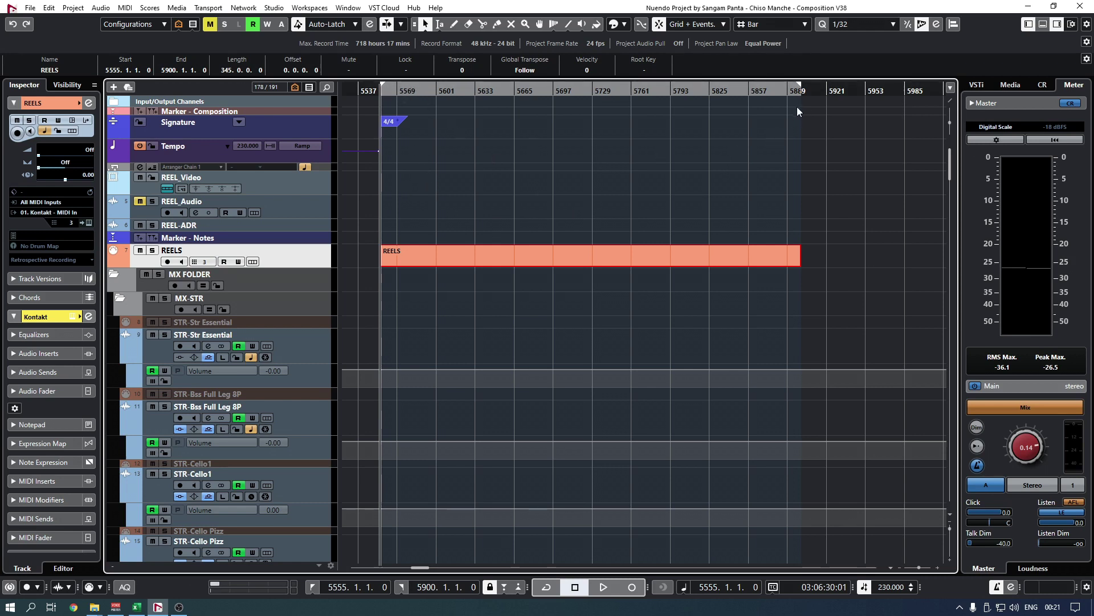
drag(552, 201, 658, 299)
right_click(313, 131)
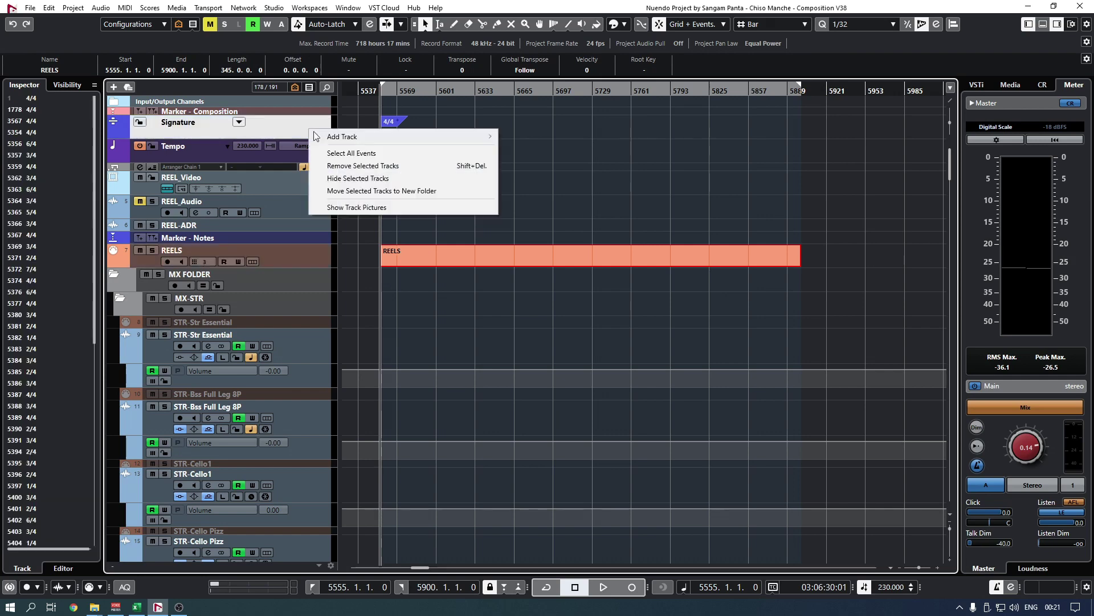
mouse_move(314, 132)
click(306, 125)
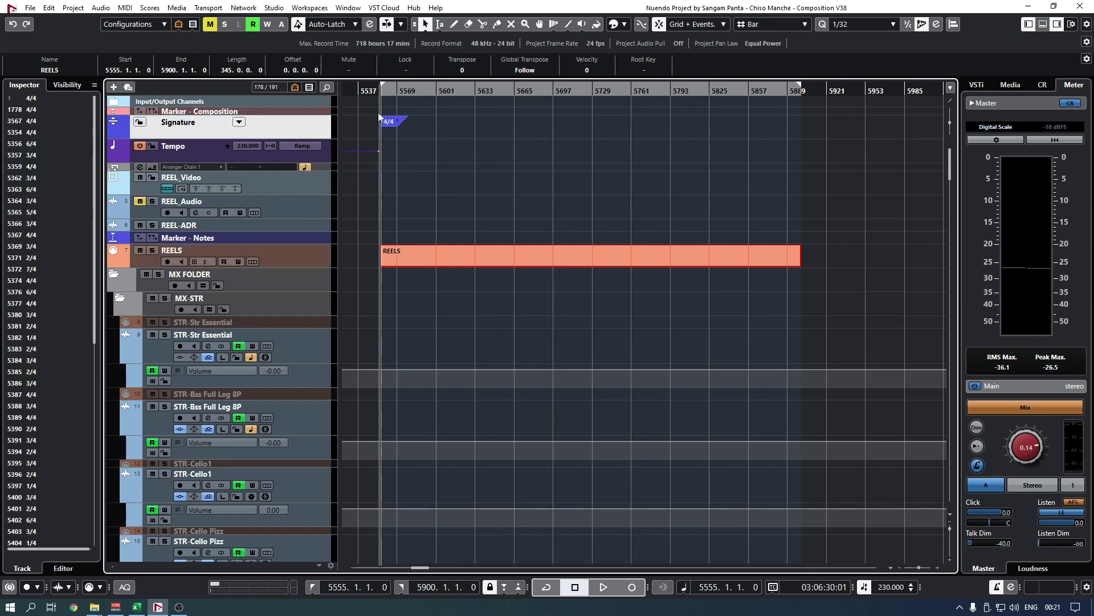
click(382, 134)
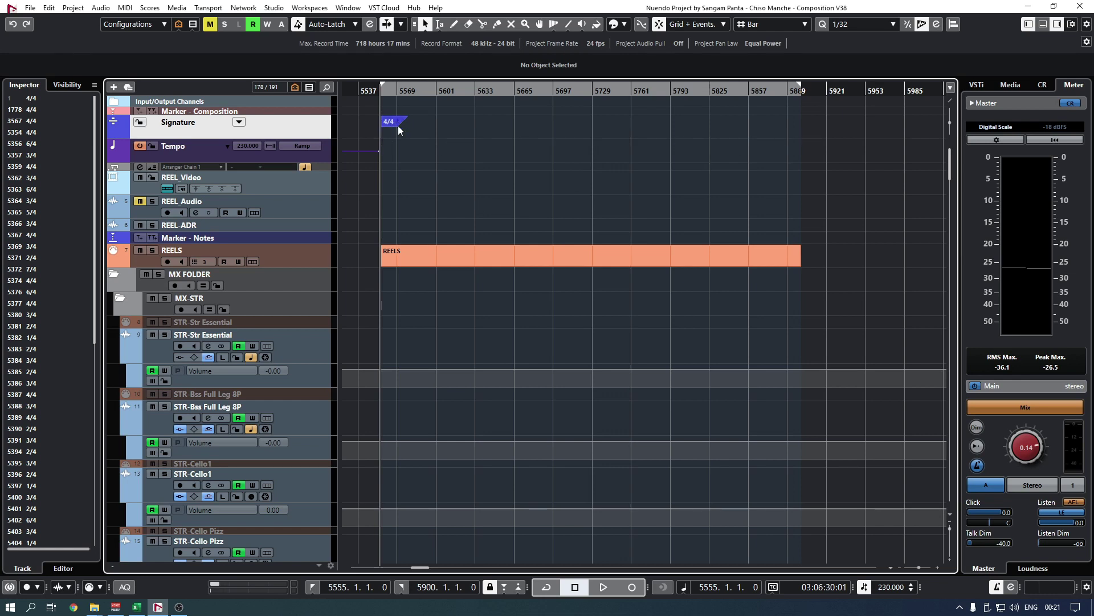
click(534, 256)
click(536, 259)
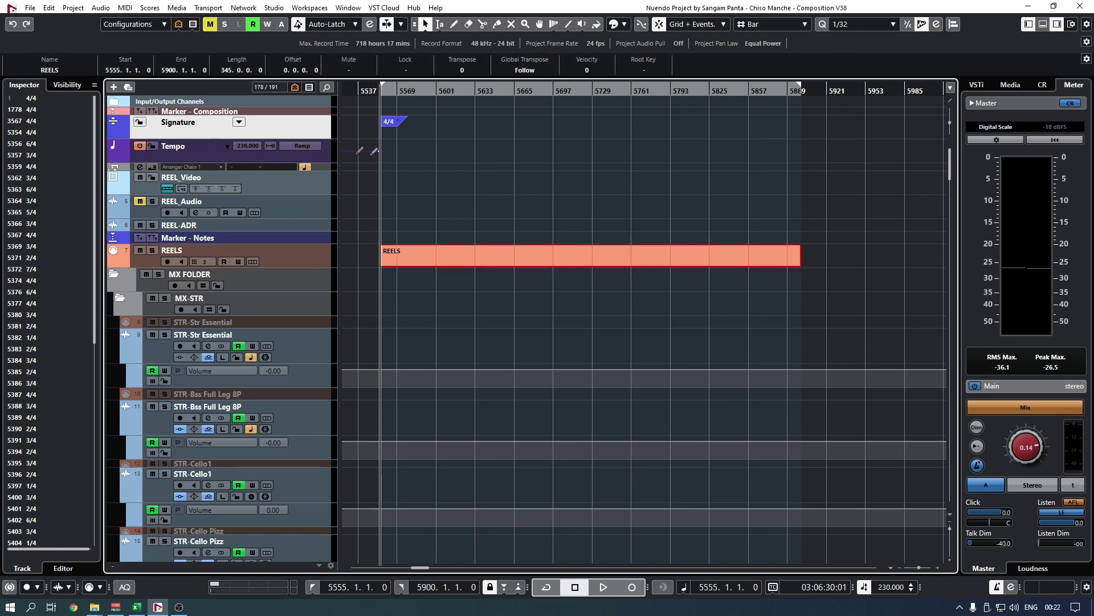
Step: Render an audio click between the locators from the Signature track and move the new click track directly below REELS
click(240, 122)
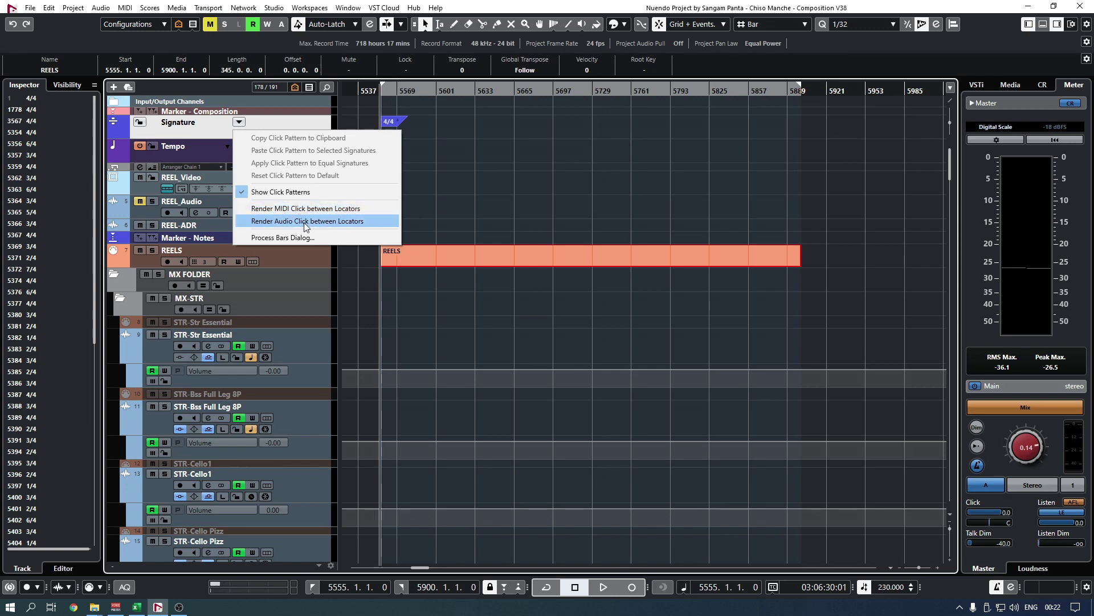
click(303, 224)
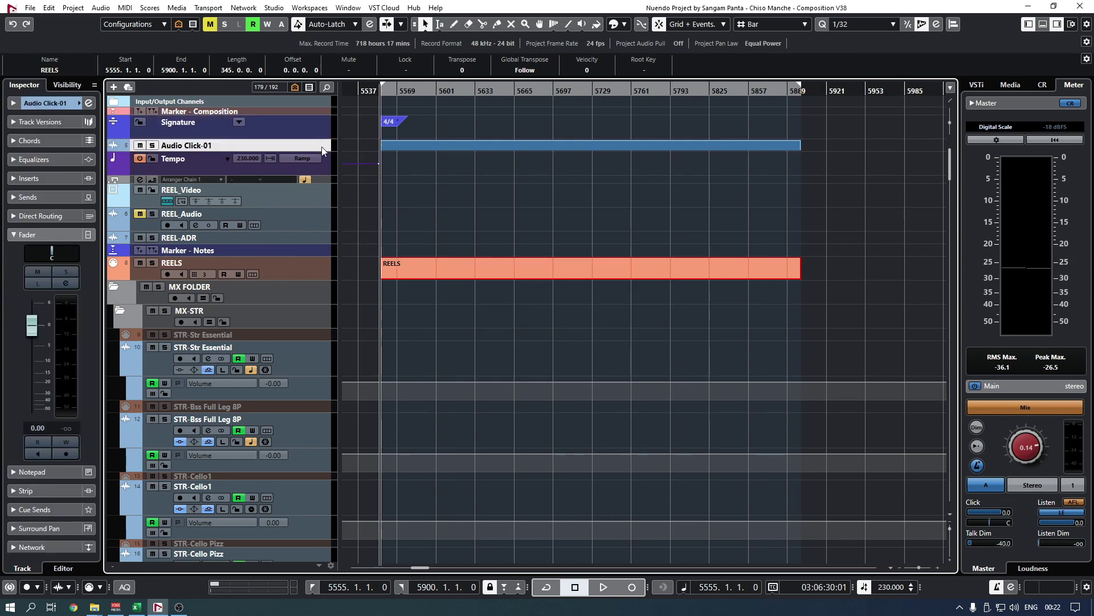
drag(323, 150, 331, 323)
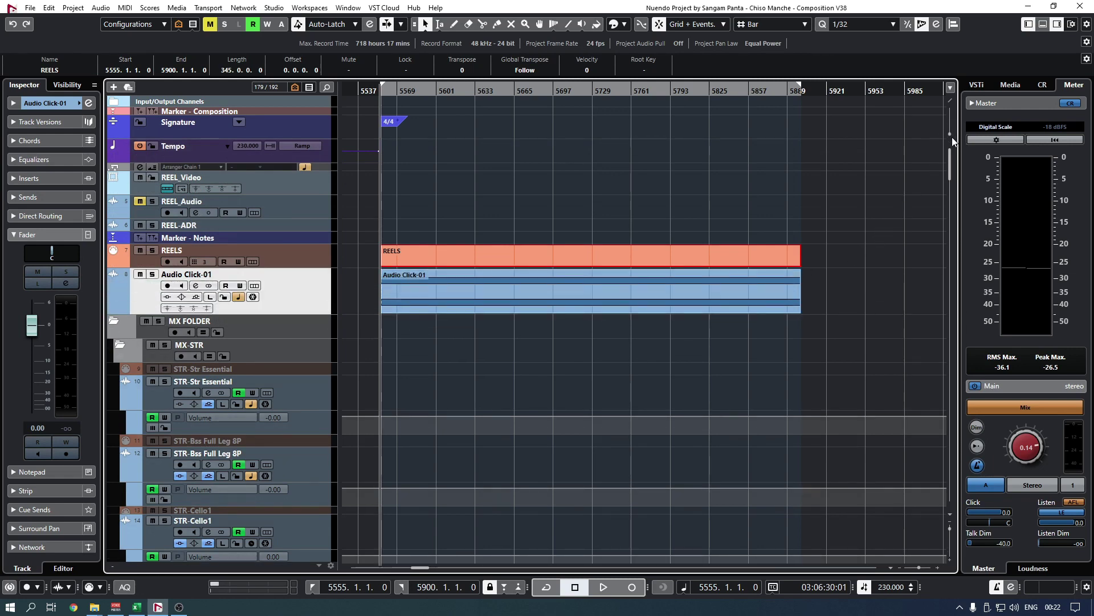
Step: Examine the rendered click's waveform up close and play it from bar 5555
key(h)
key(h)
key(h)
key(h)
key(h)
key(h)
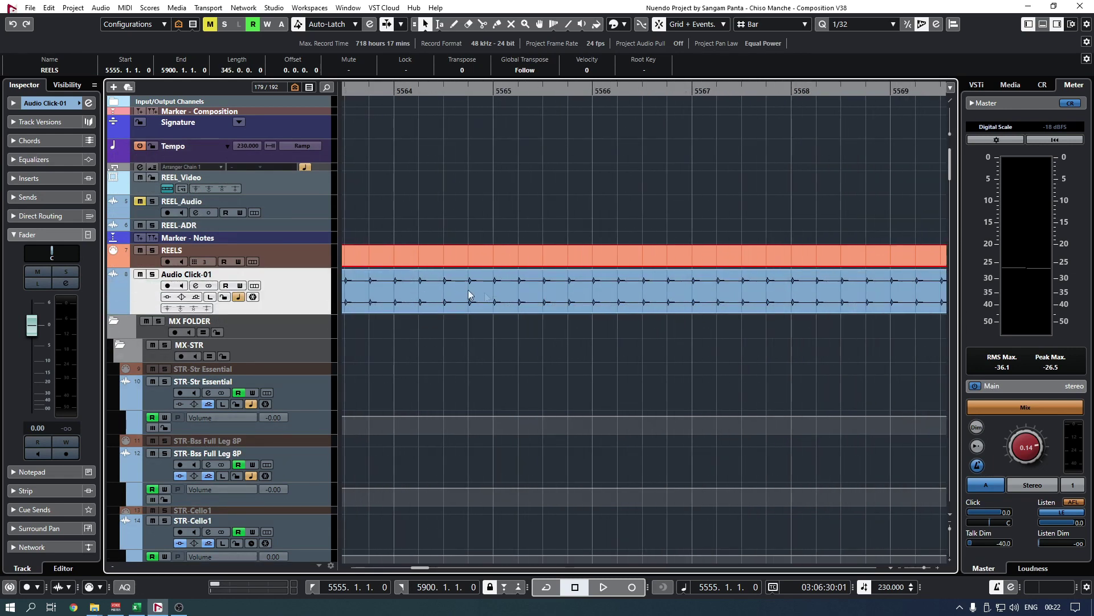
key(g)
key(g)
key(space)
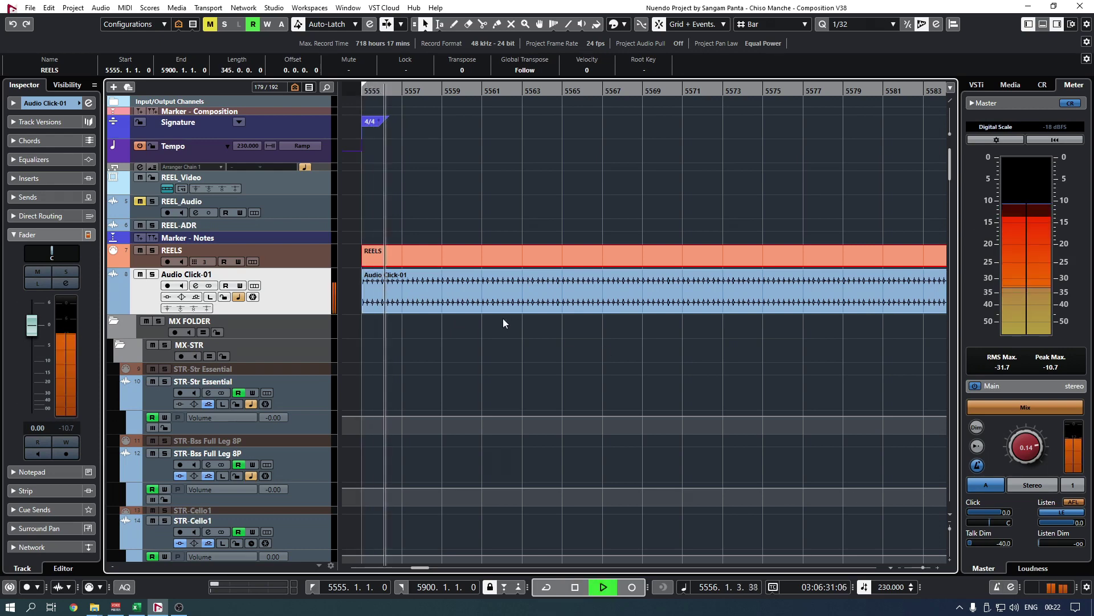
key(space)
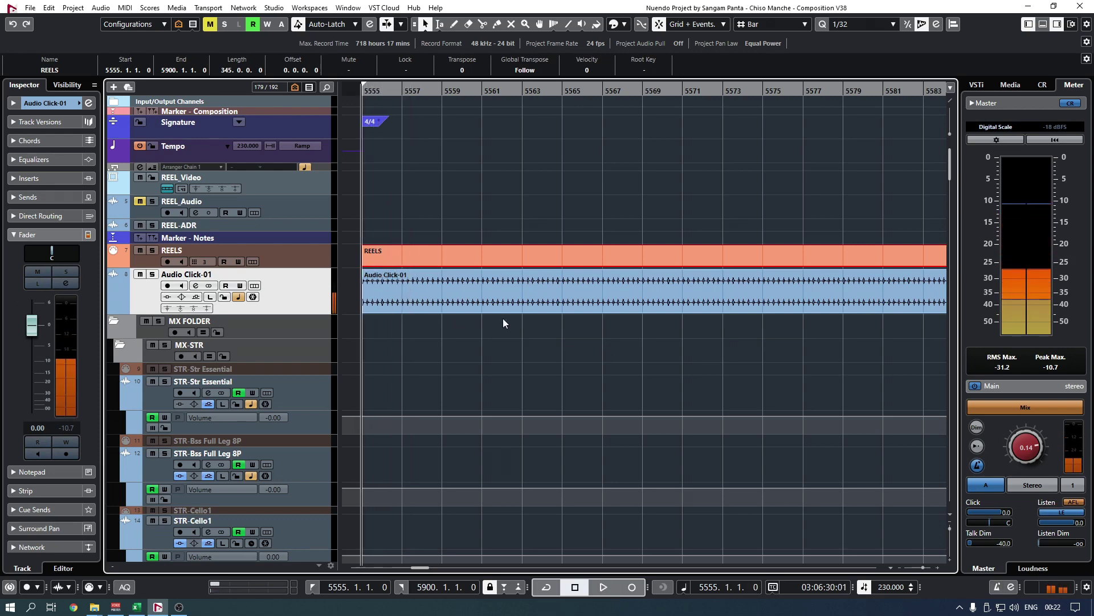
Step: Rename the rendered audio click track as Click-Track
double_click(217, 281)
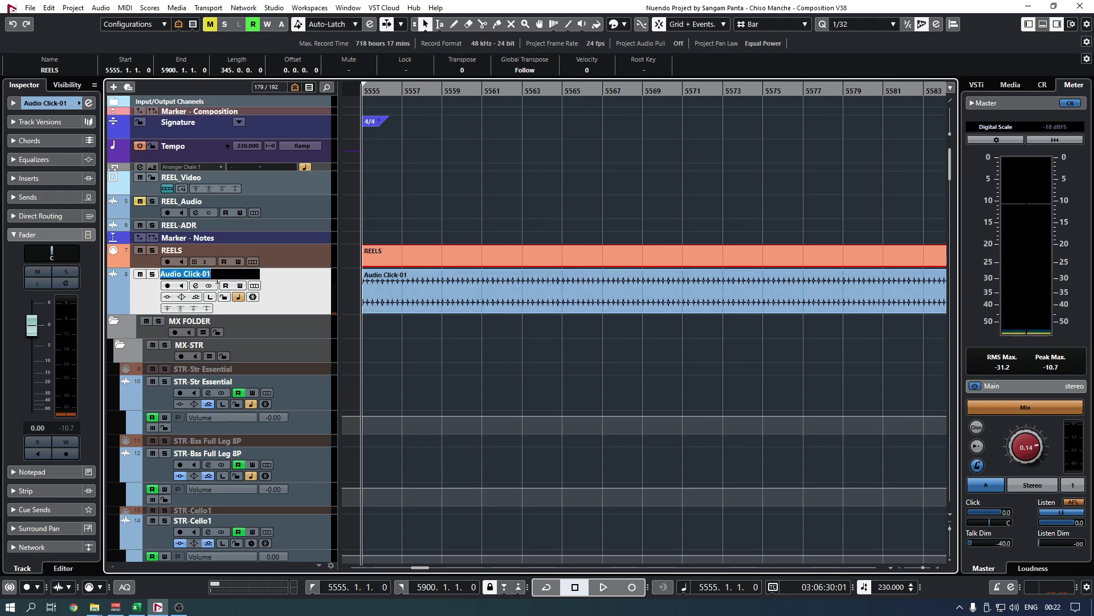
text(Click Track)
key(Return)
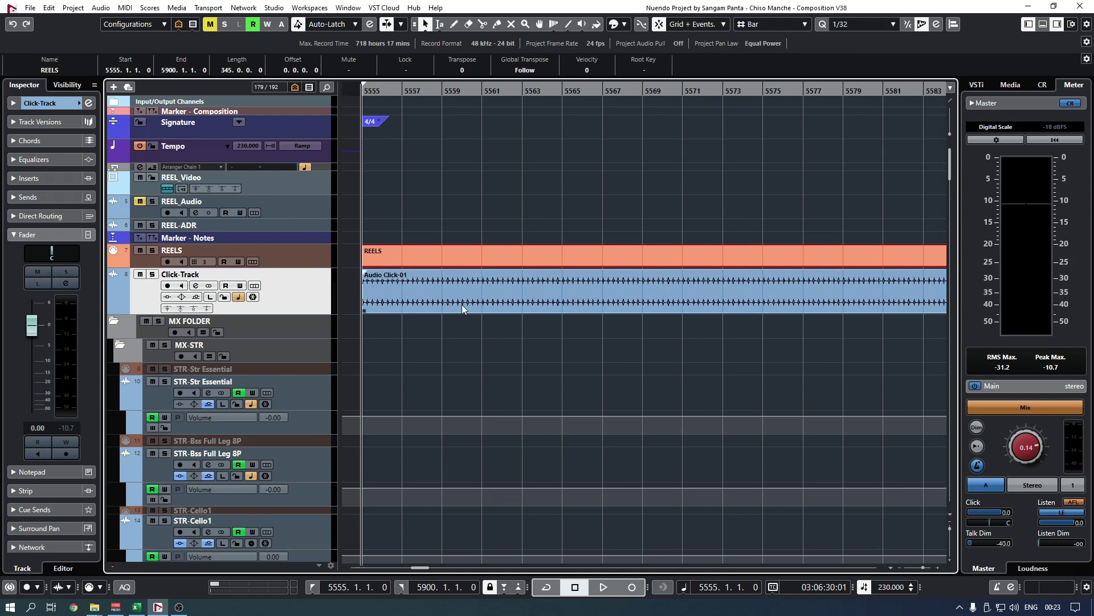